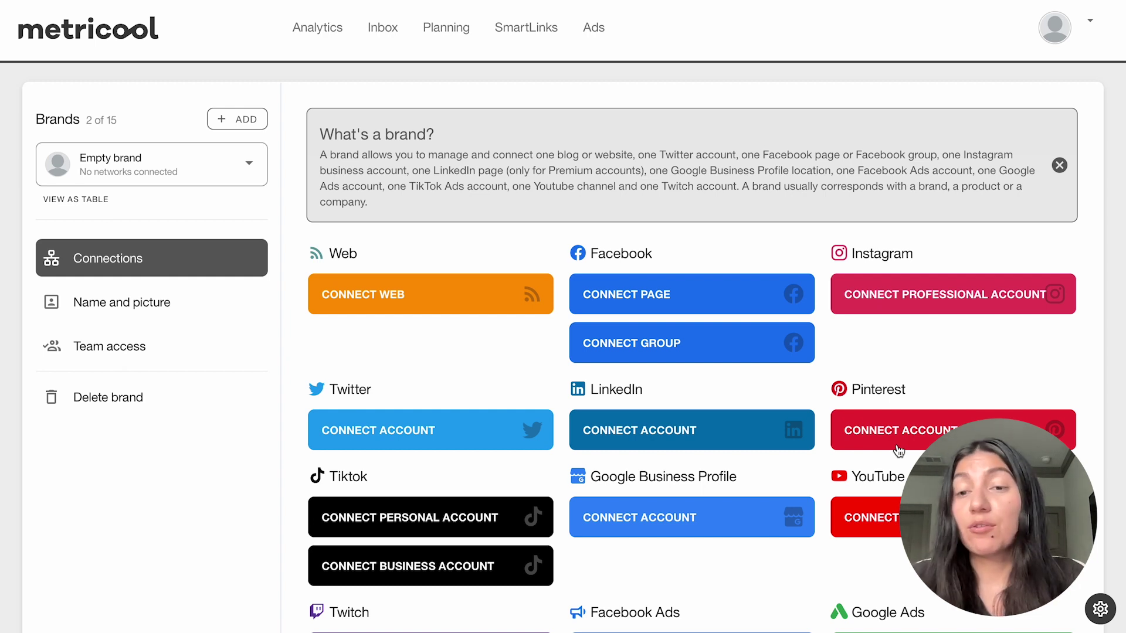
- On the empty brand's Connections page, begin connecting a Pinterest account
{"action": "left_click", "coordinate": [899, 434]}
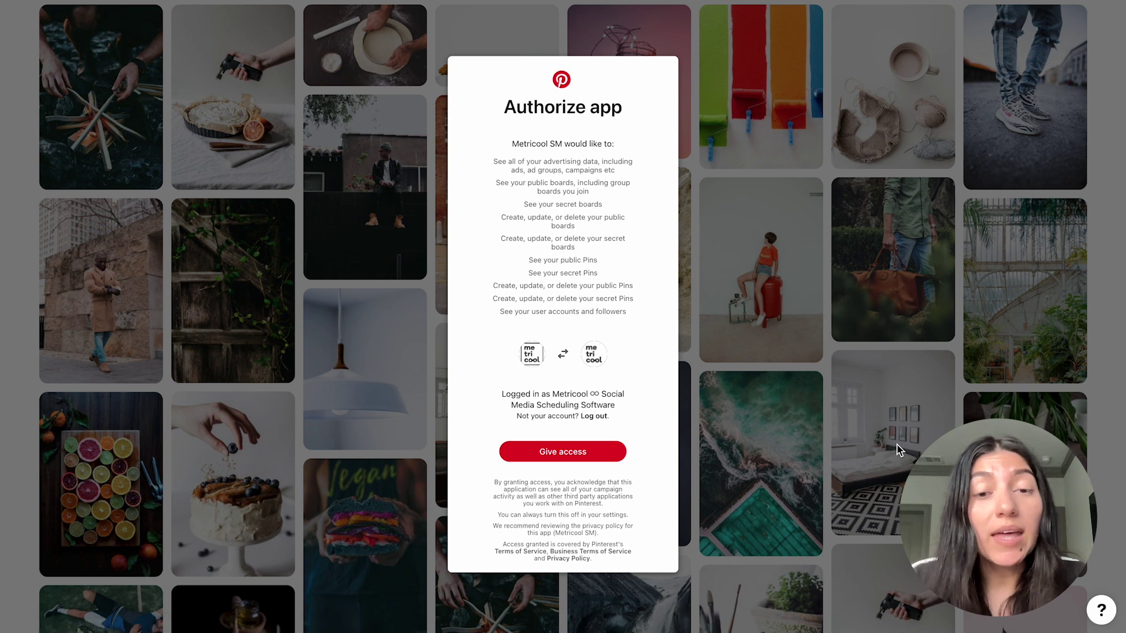
- Give Metricool SM access to the Pinterest account, then go to Analytics
{"action": "left_click", "coordinate": [597, 456]}
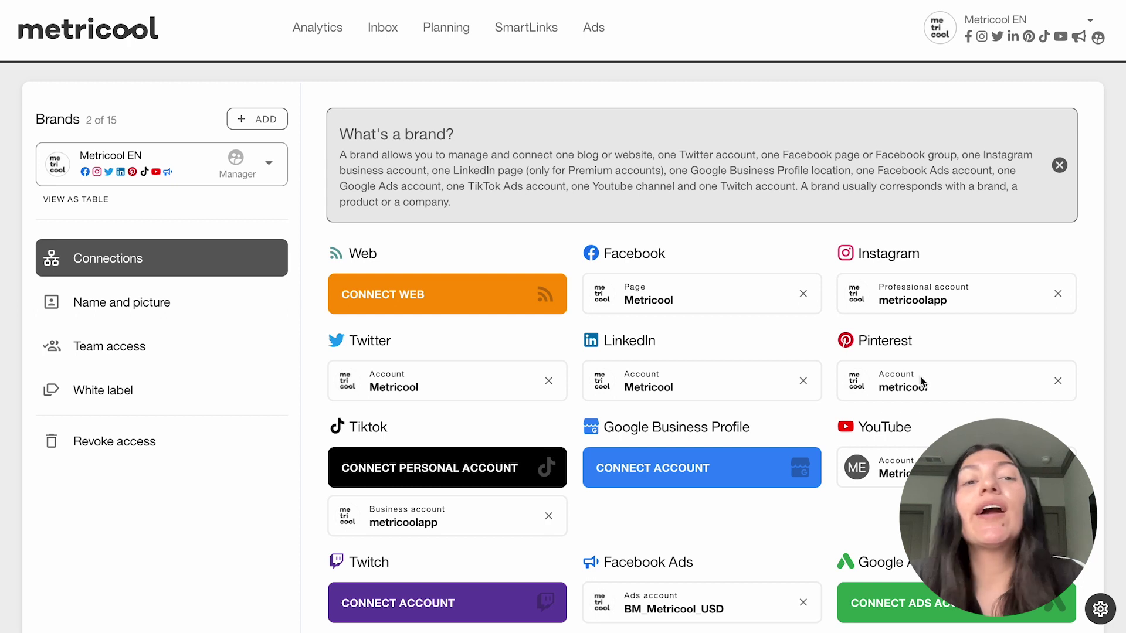
{"action": "left_click", "coordinate": [325, 43]}
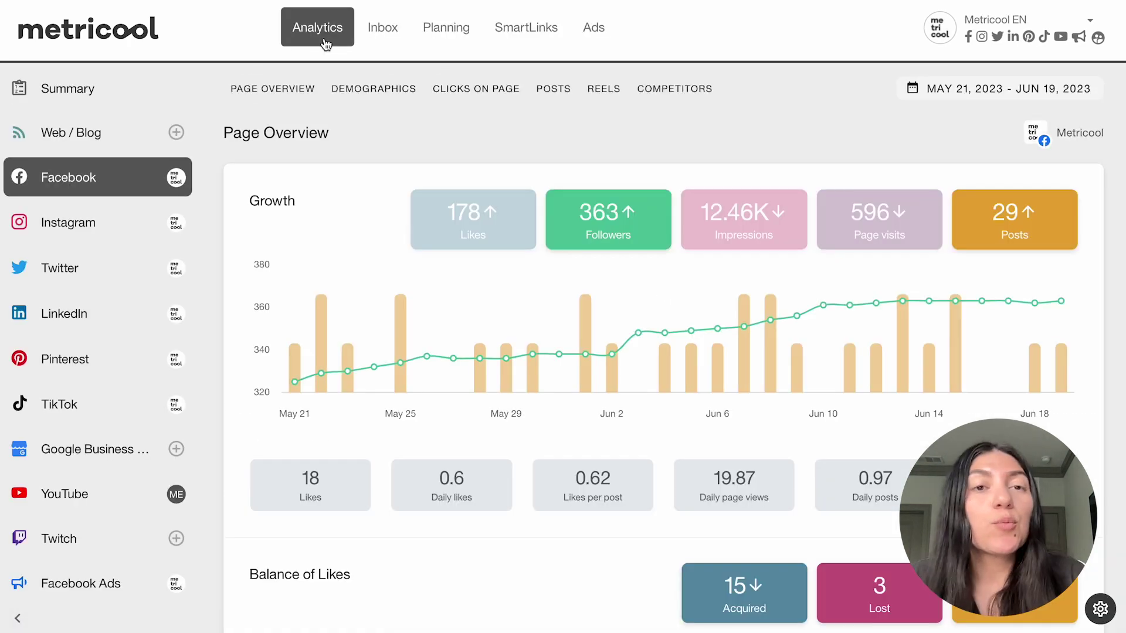
- Show Pinterest analytics and confirm the May 21 – Jun 19, 2023 date range
{"action": "left_click", "coordinate": [77, 355]}
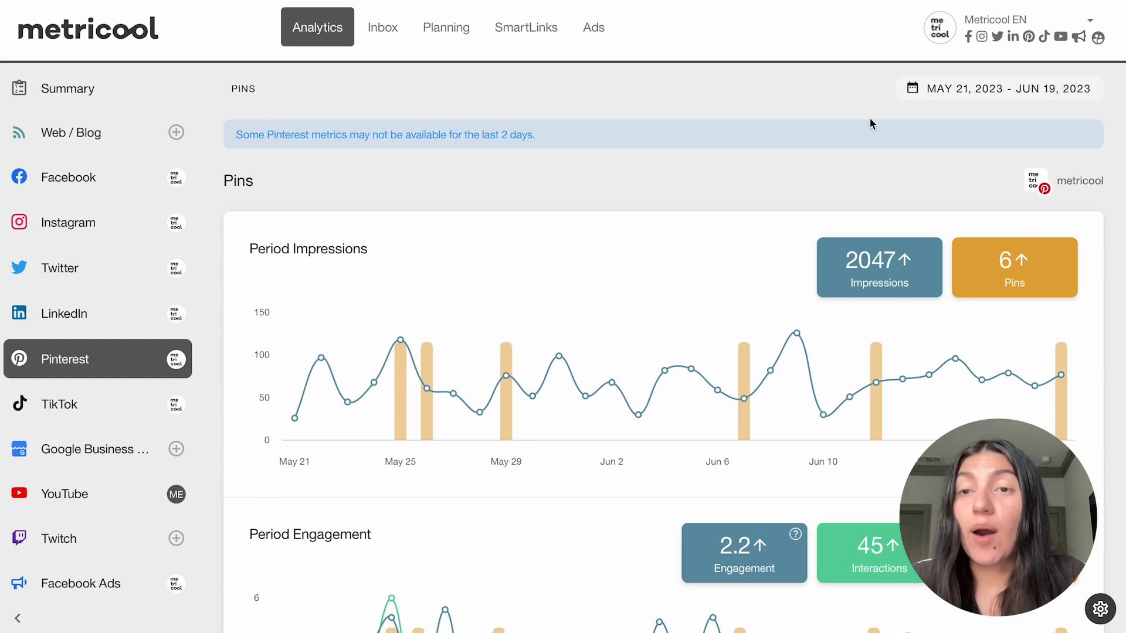
{"action": "left_click", "coordinate": [947, 92]}
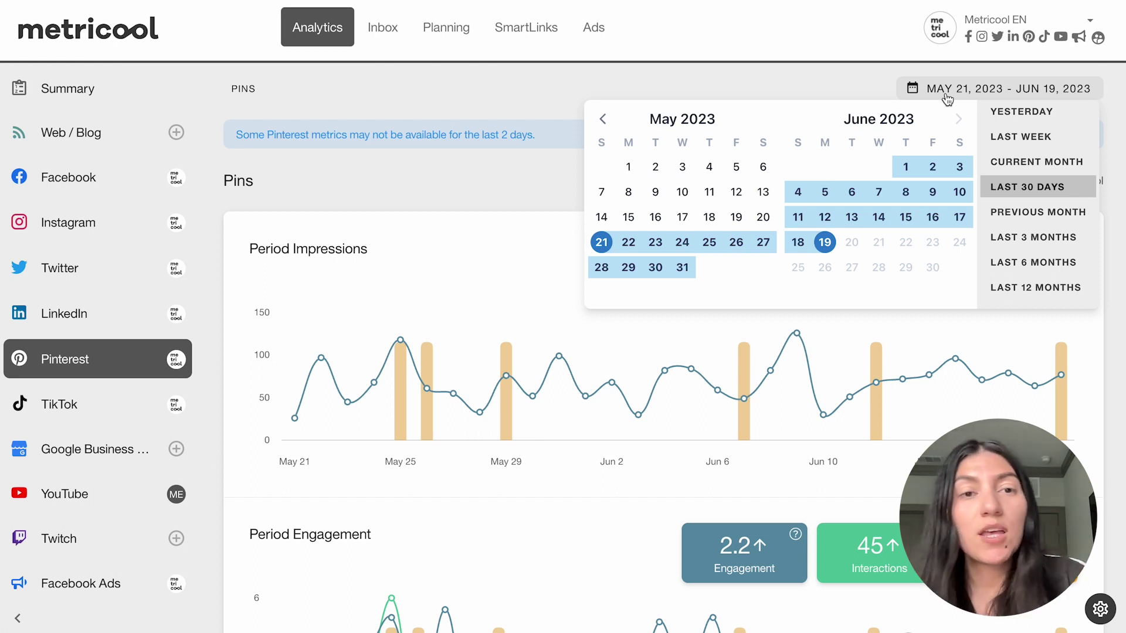
{"action": "left_click", "coordinate": [947, 95]}
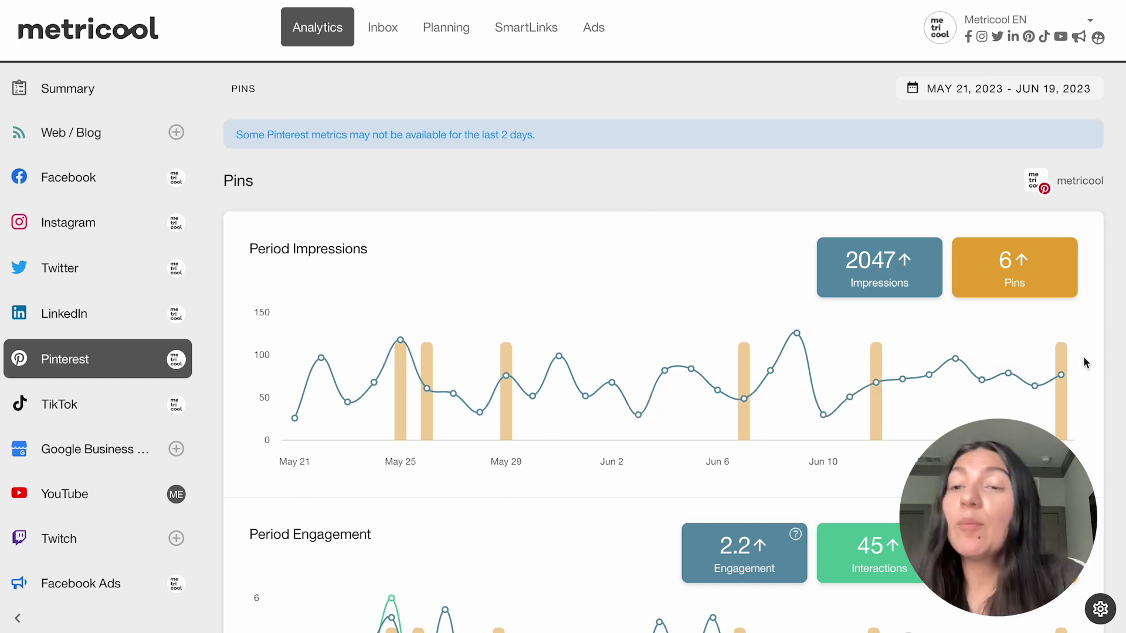
- Toggle the Interactions, Engagement and Pins series off and back on in the chart
{"action": "mouse_move", "coordinate": [1051, 287]}
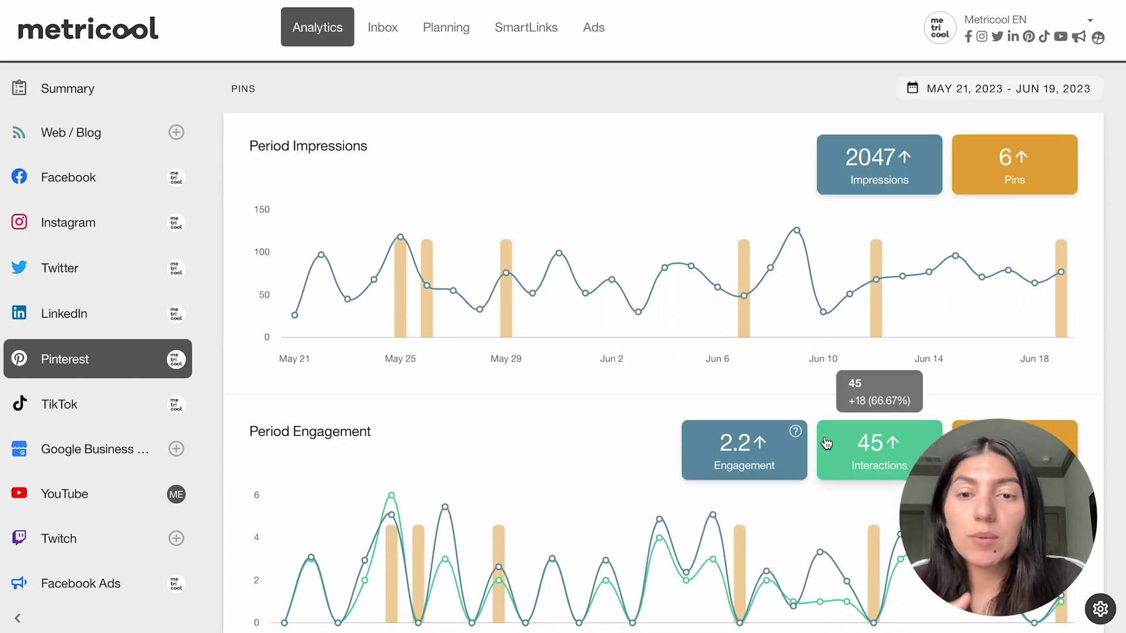
{"action": "scroll", "coordinate": [824, 438], "scroll_direction": "down", "scroll_amount": 2}
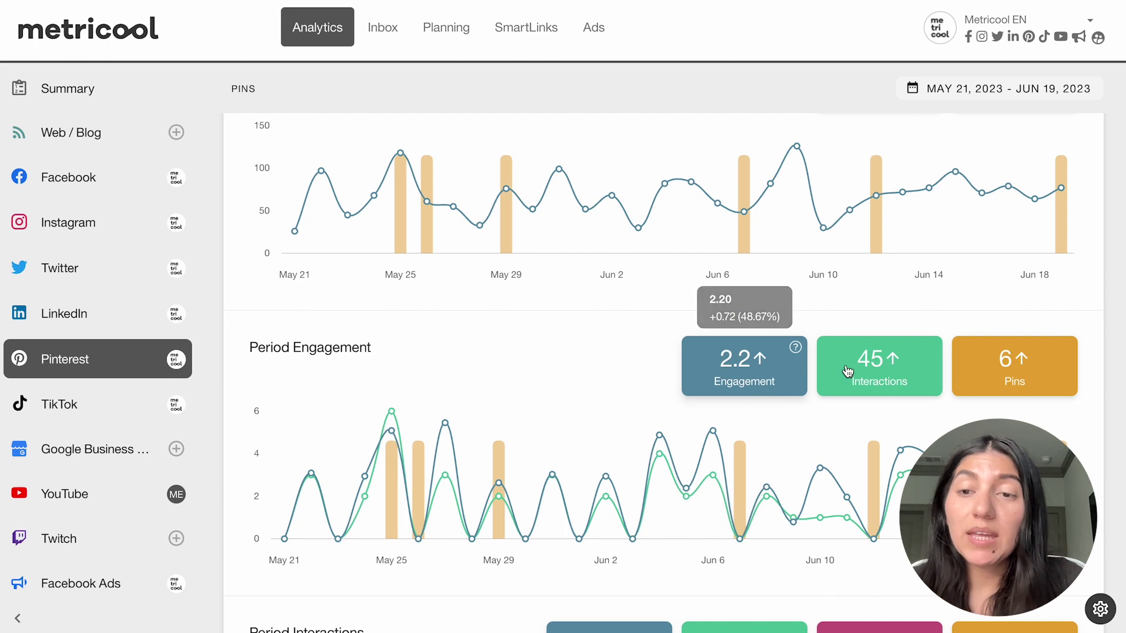
{"action": "mouse_move", "coordinate": [857, 368]}
{"action": "mouse_move", "coordinate": [1003, 362]}
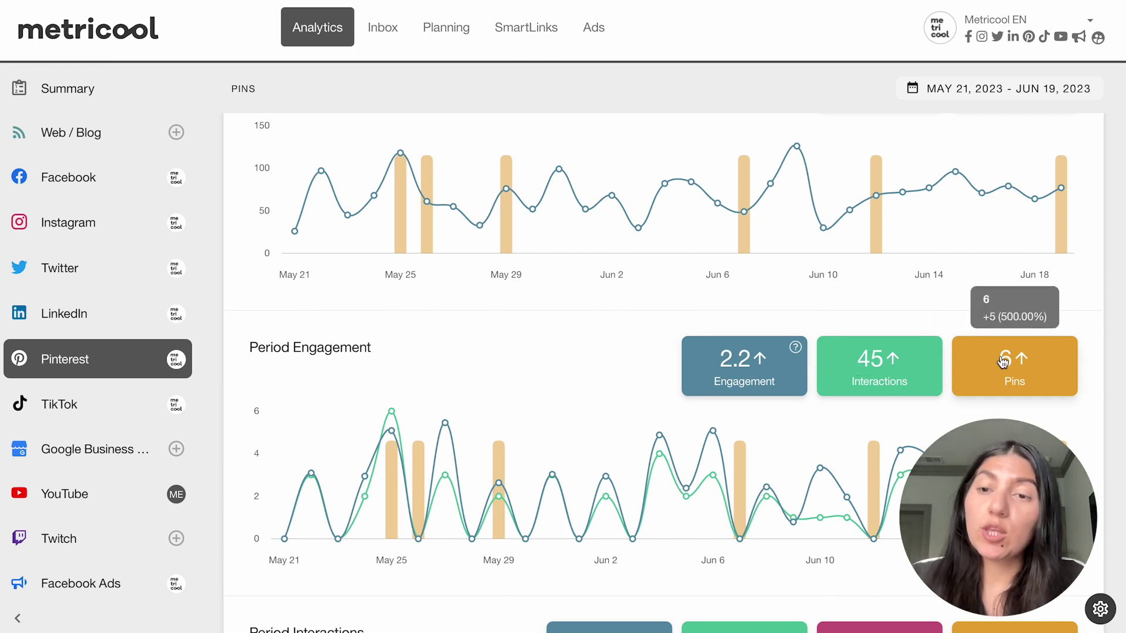
{"action": "left_click", "coordinate": [862, 369]}
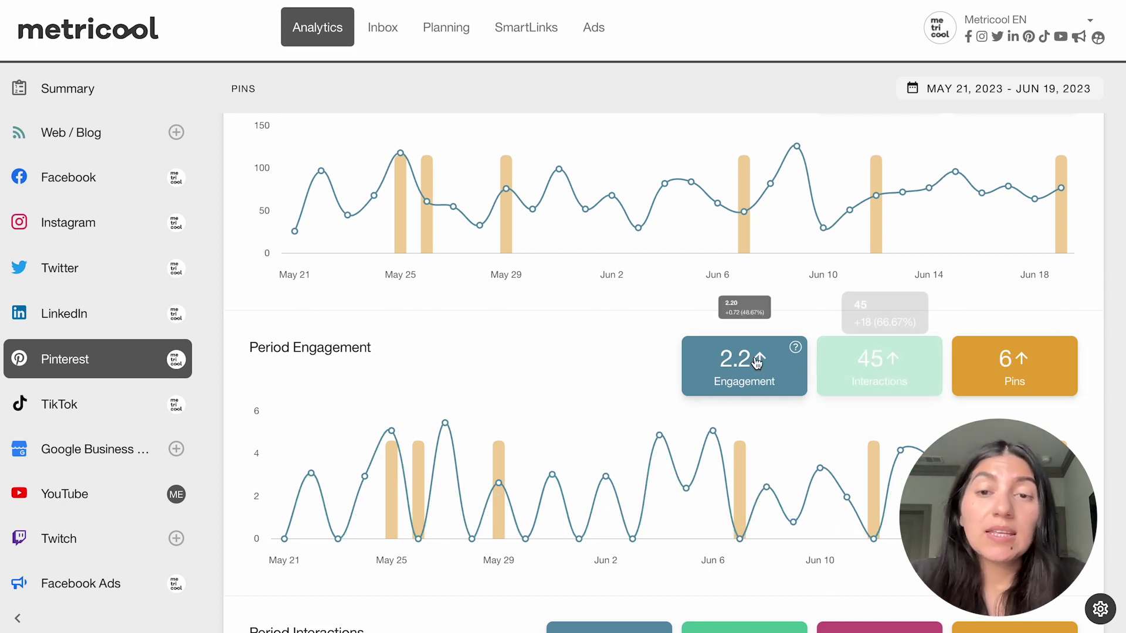
{"action": "left_click", "coordinate": [756, 369]}
{"action": "left_click", "coordinate": [890, 381]}
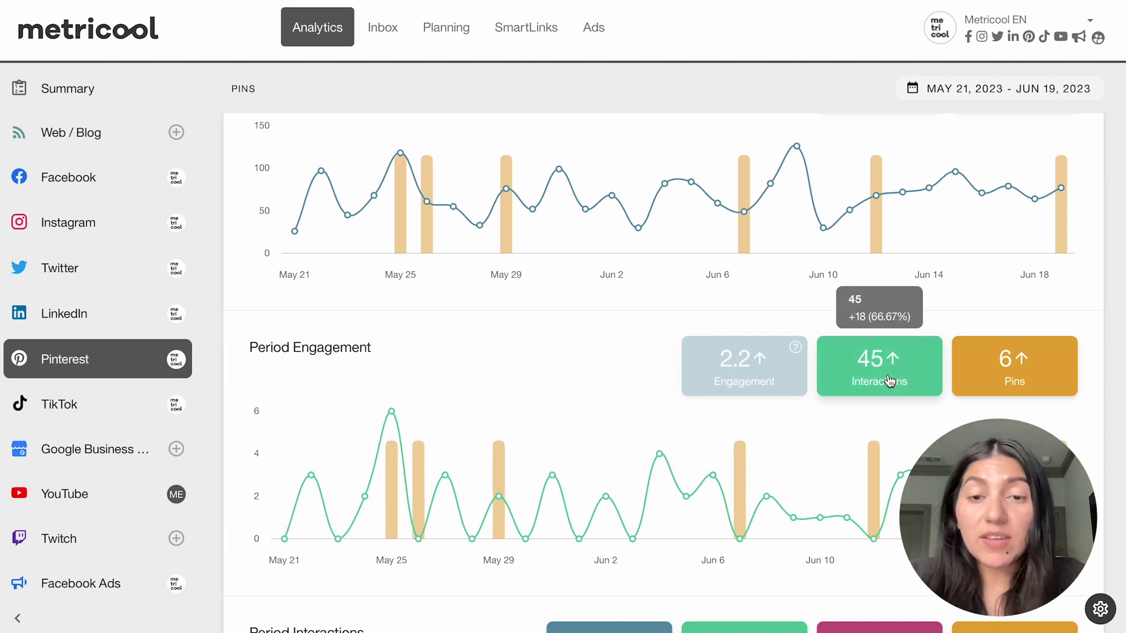
{"action": "left_click", "coordinate": [751, 375]}
{"action": "left_click", "coordinate": [883, 375]}
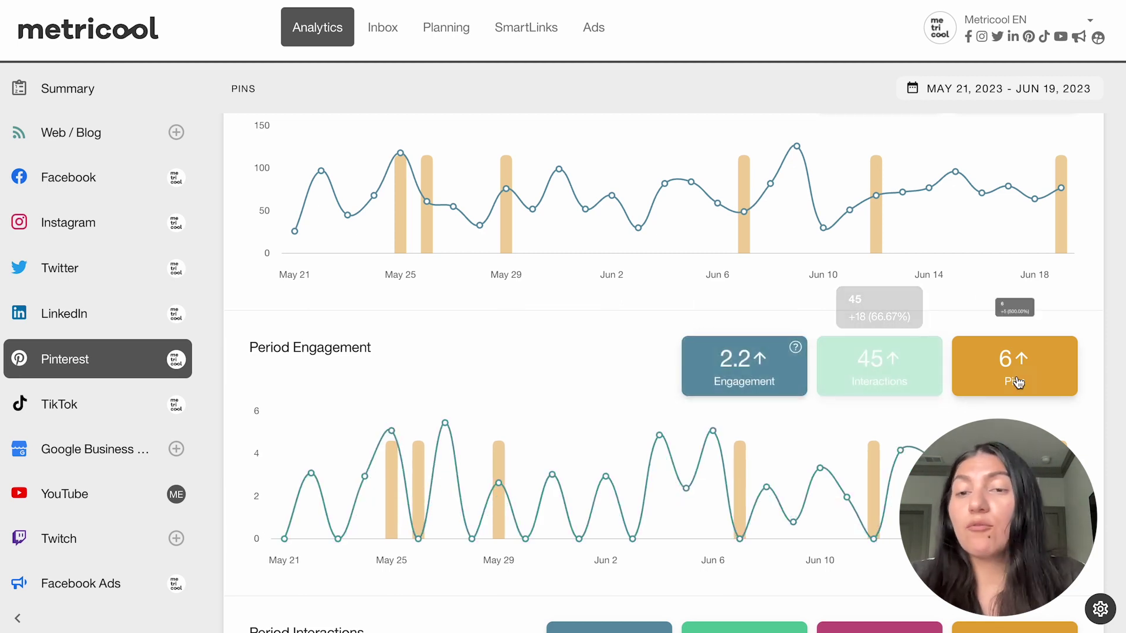
{"action": "left_click", "coordinate": [1012, 375]}
{"action": "left_click", "coordinate": [875, 382]}
{"action": "left_click", "coordinate": [1015, 380]}
{"action": "scroll", "coordinate": [797, 508], "scroll_direction": "down", "scroll_amount": 5}
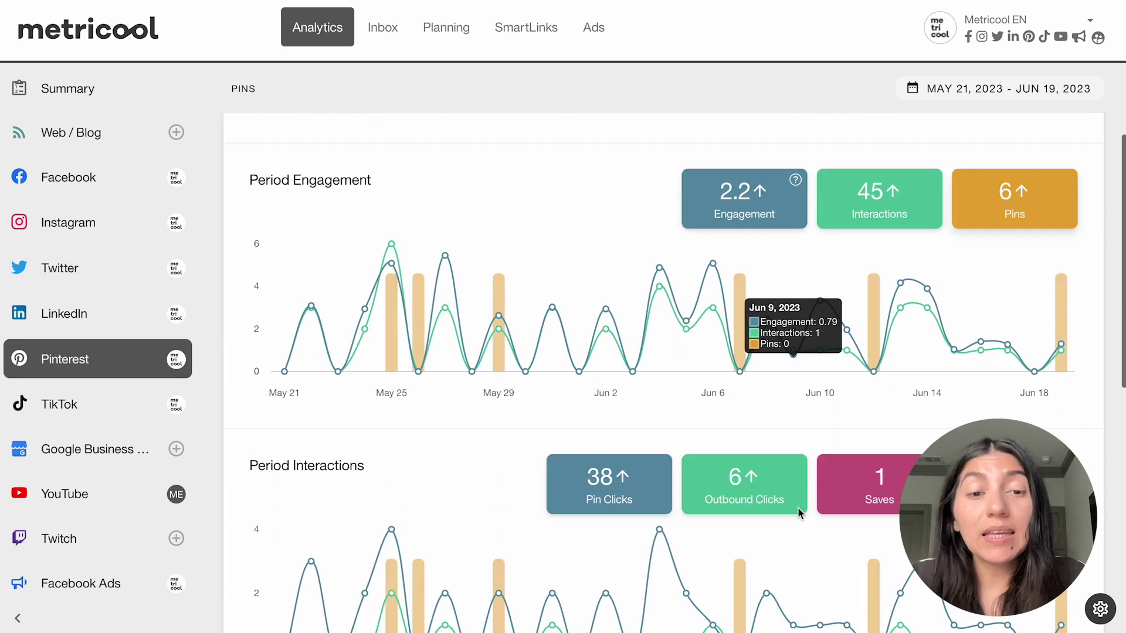
- In the Pins table, sort by Pin clicks, then return to sorting by Impressions
{"action": "scroll", "coordinate": [798, 508], "scroll_direction": "down", "scroll_amount": 1}
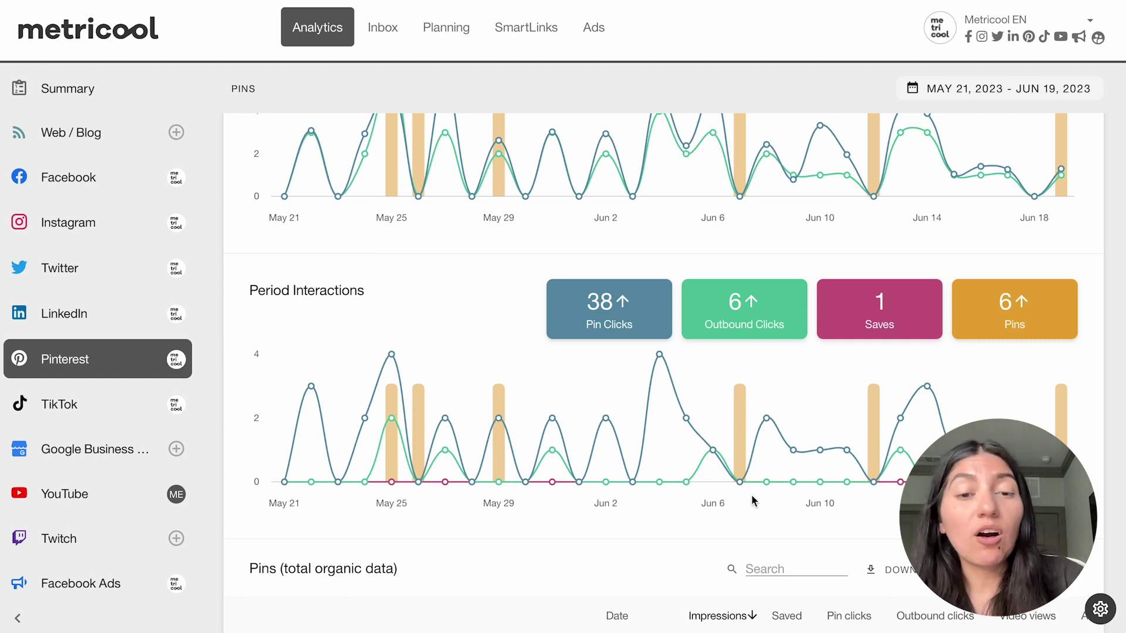
{"action": "scroll", "coordinate": [842, 477], "scroll_direction": "down", "scroll_amount": 5}
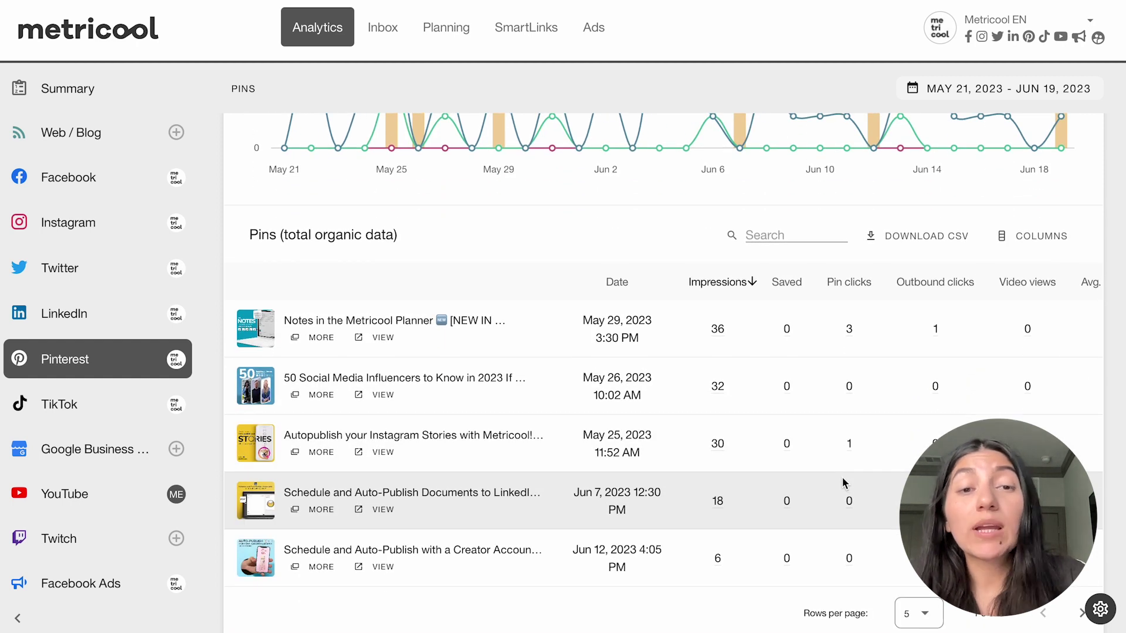
{"action": "scroll", "coordinate": [842, 477], "scroll_direction": "down", "scroll_amount": 1}
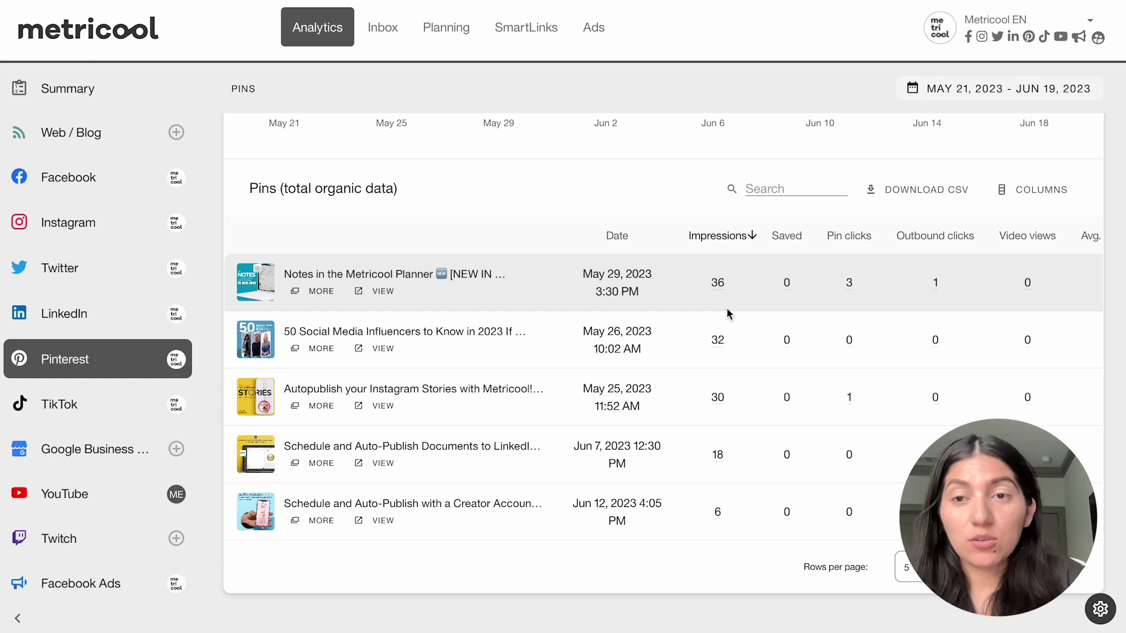
{"action": "left_click", "coordinate": [868, 237]}
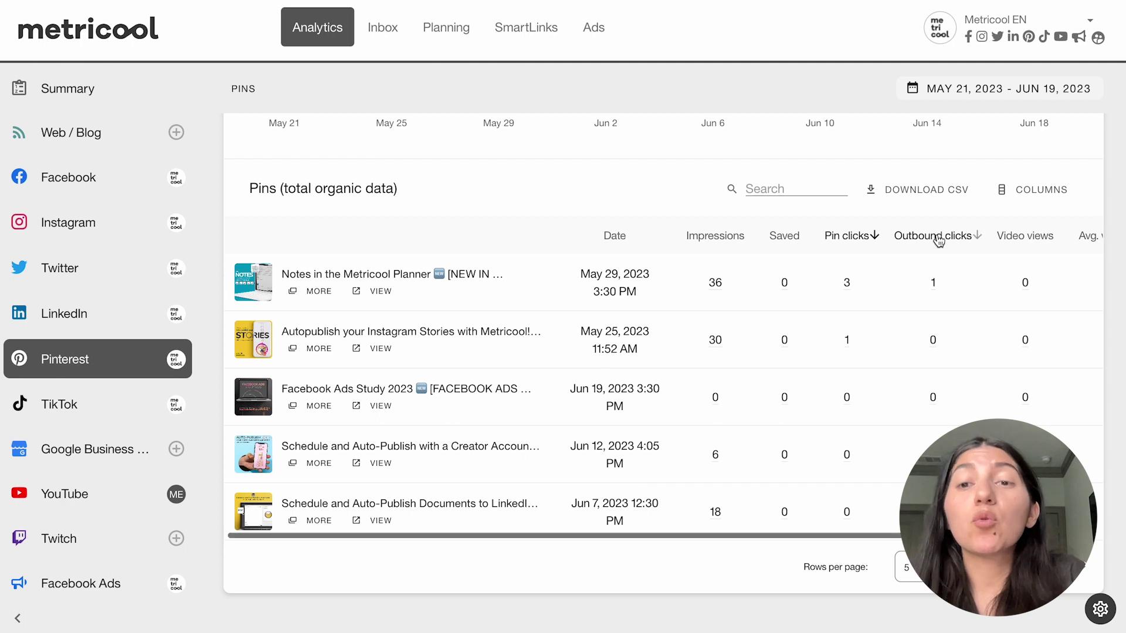
{"action": "scroll", "coordinate": [947, 240], "scroll_direction": "right", "scroll_amount": 2}
{"action": "left_click", "coordinate": [649, 242]}
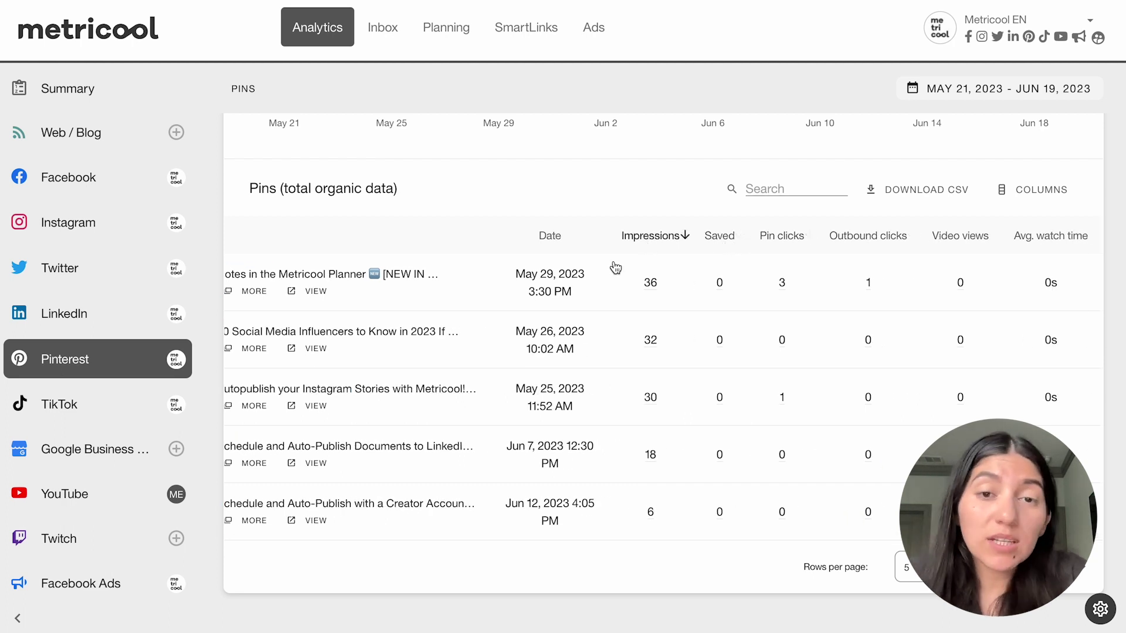
- Scroll across the Pins table columns and bring up the COLUMNS chooser
{"action": "scroll", "coordinate": [613, 267], "scroll_direction": "left", "scroll_amount": 2}
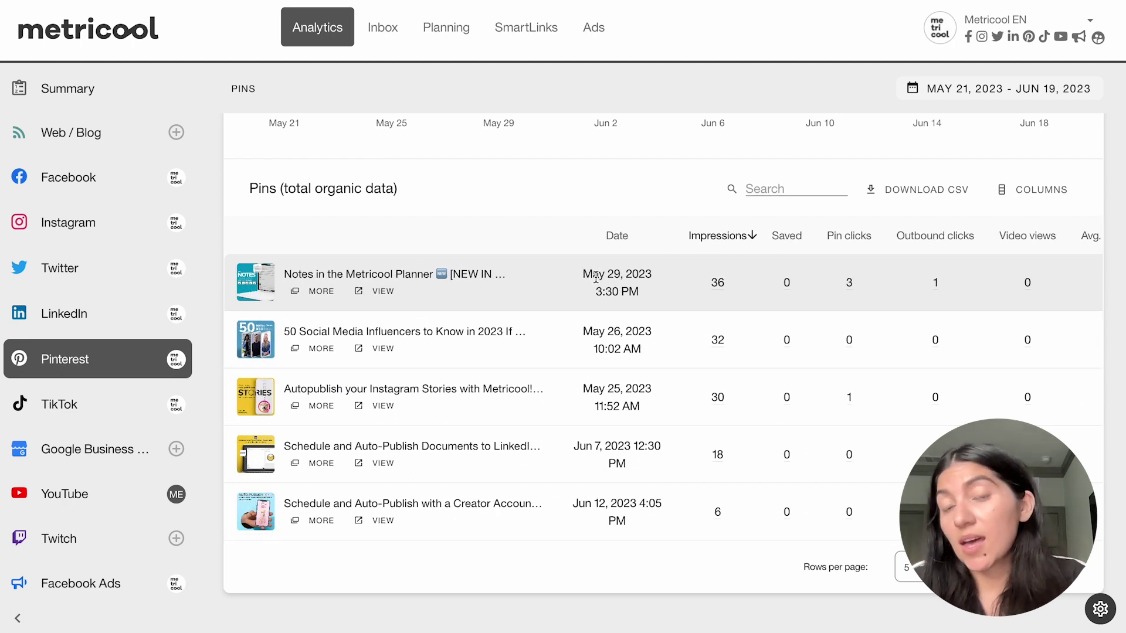
{"action": "scroll", "coordinate": [837, 288], "scroll_direction": "right", "scroll_amount": 2}
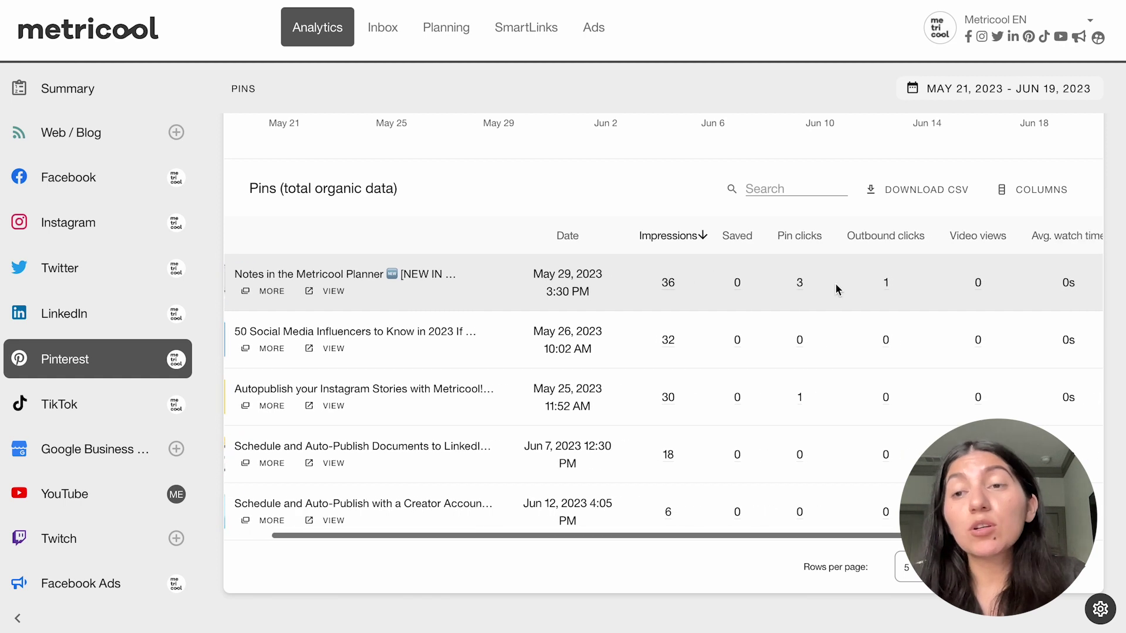
{"action": "scroll", "coordinate": [837, 288], "scroll_direction": "left", "scroll_amount": 2}
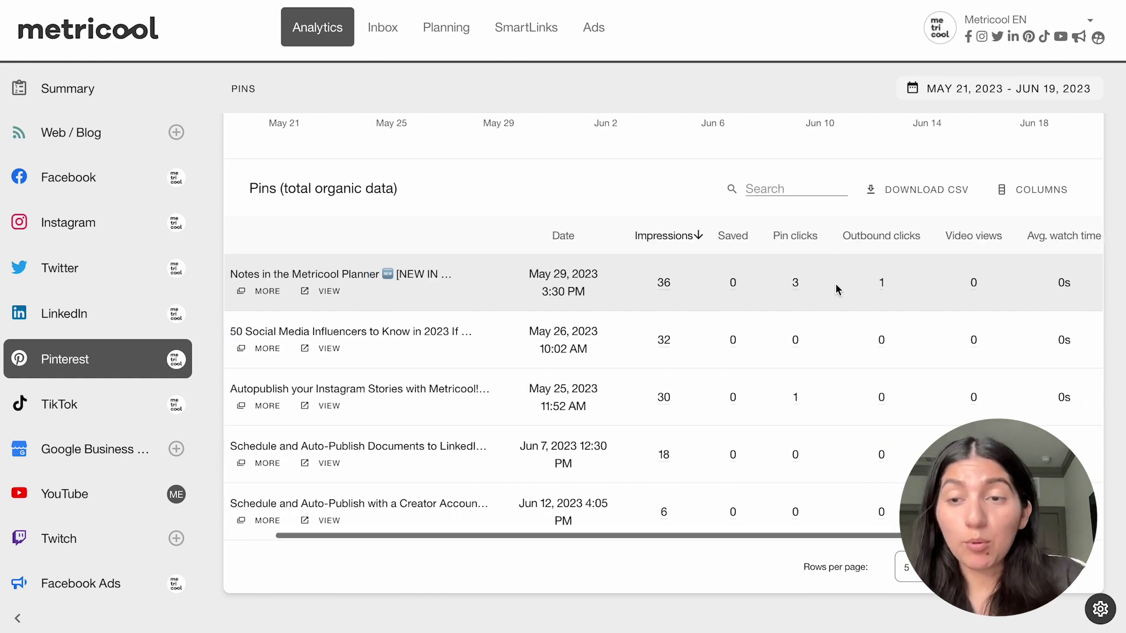
{"action": "left_click", "coordinate": [1034, 190]}
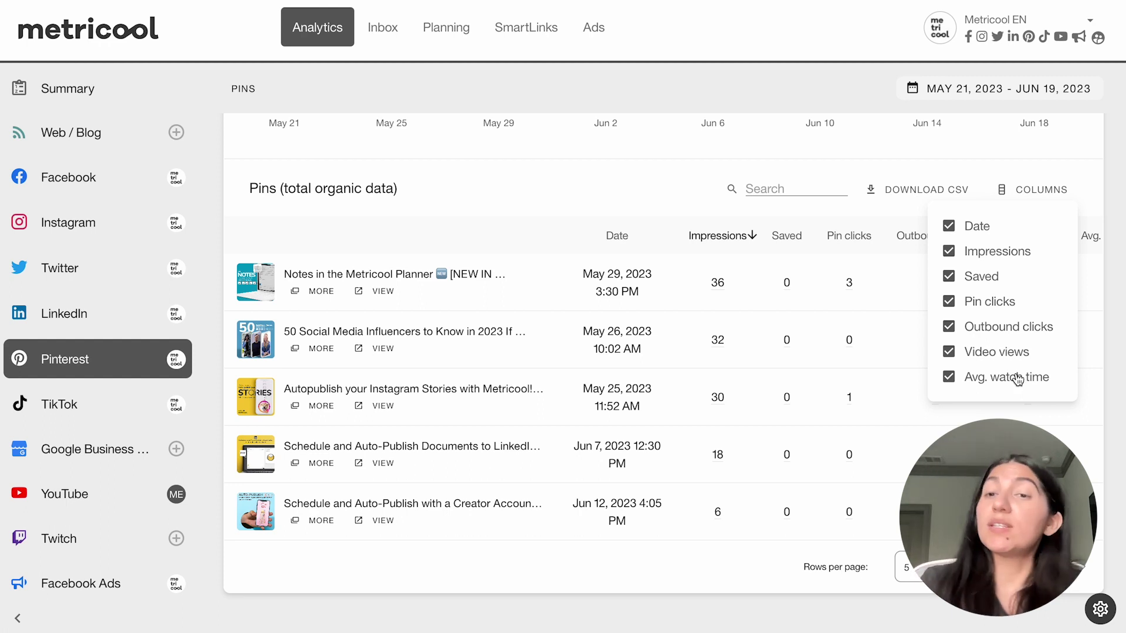
- Close the column chooser and read the full description of the Notes in the Metricool Planner pin
{"action": "left_click", "coordinate": [1032, 189]}
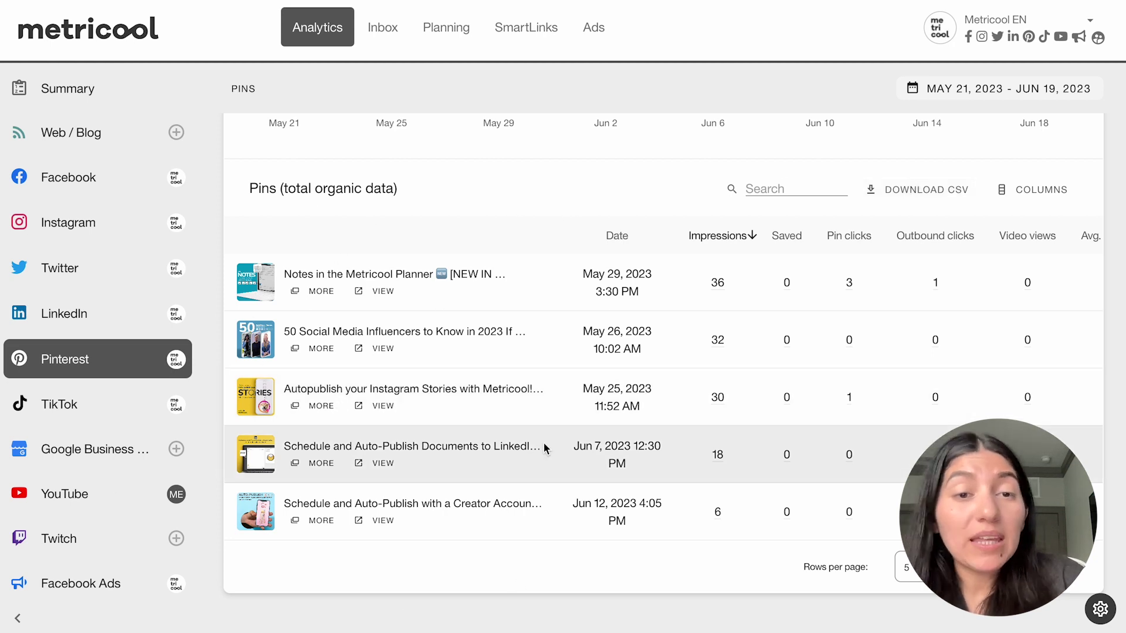
{"action": "left_click", "coordinate": [320, 292]}
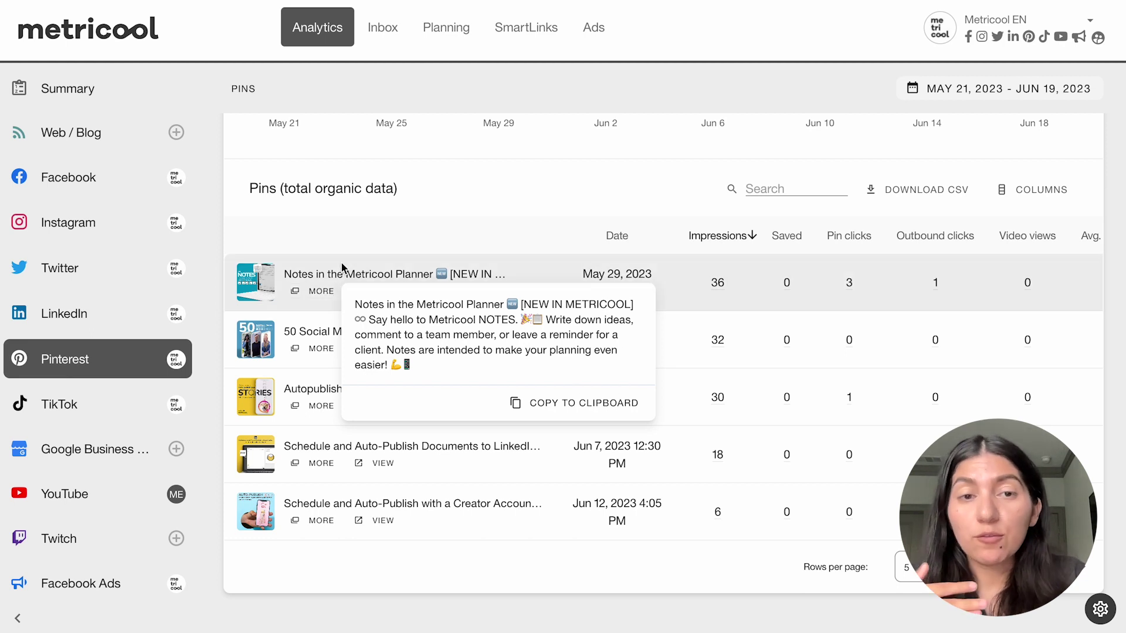
{"action": "left_click", "coordinate": [311, 291]}
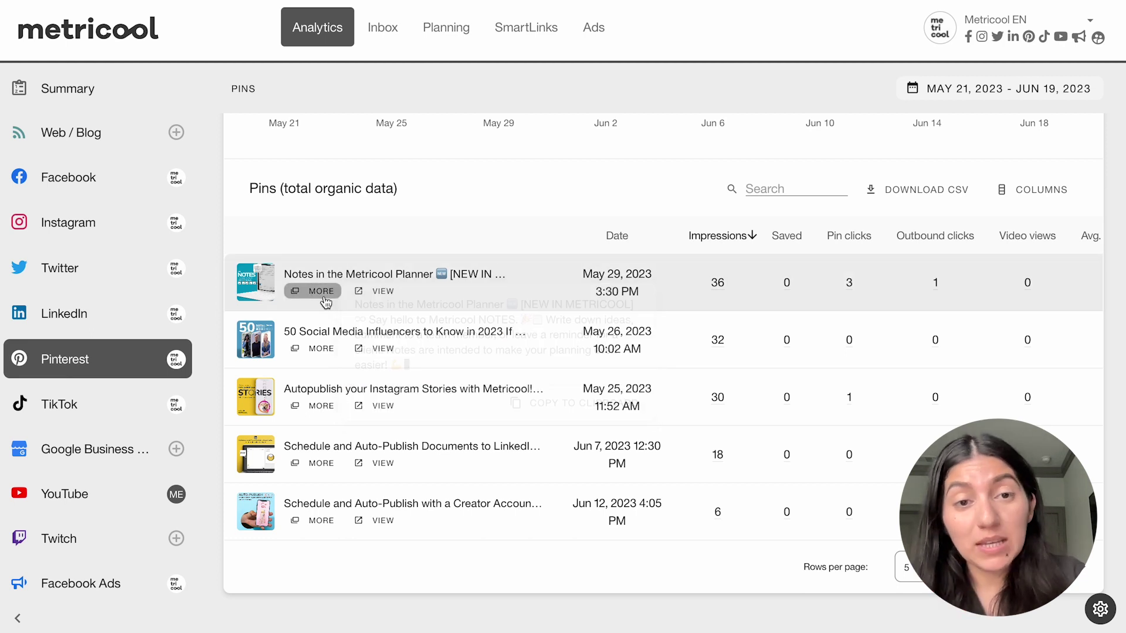
- View the first pin on Pinterest, then go to the Planning calendar for Jun 18–24, 2023
{"action": "left_click", "coordinate": [365, 293]}
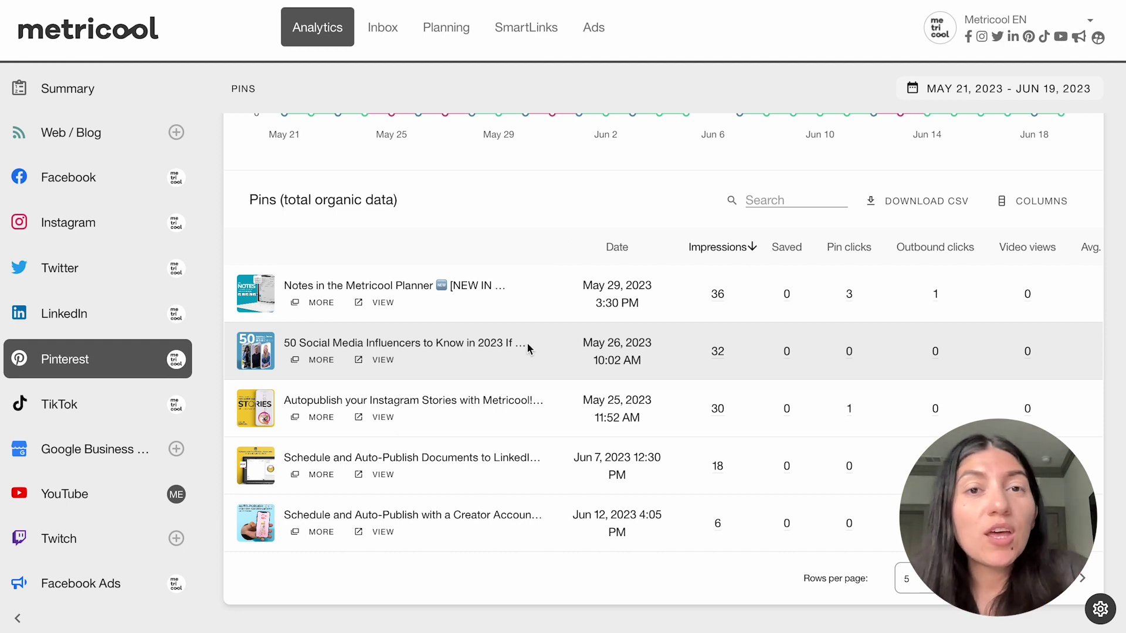
{"action": "left_click", "coordinate": [426, 40]}
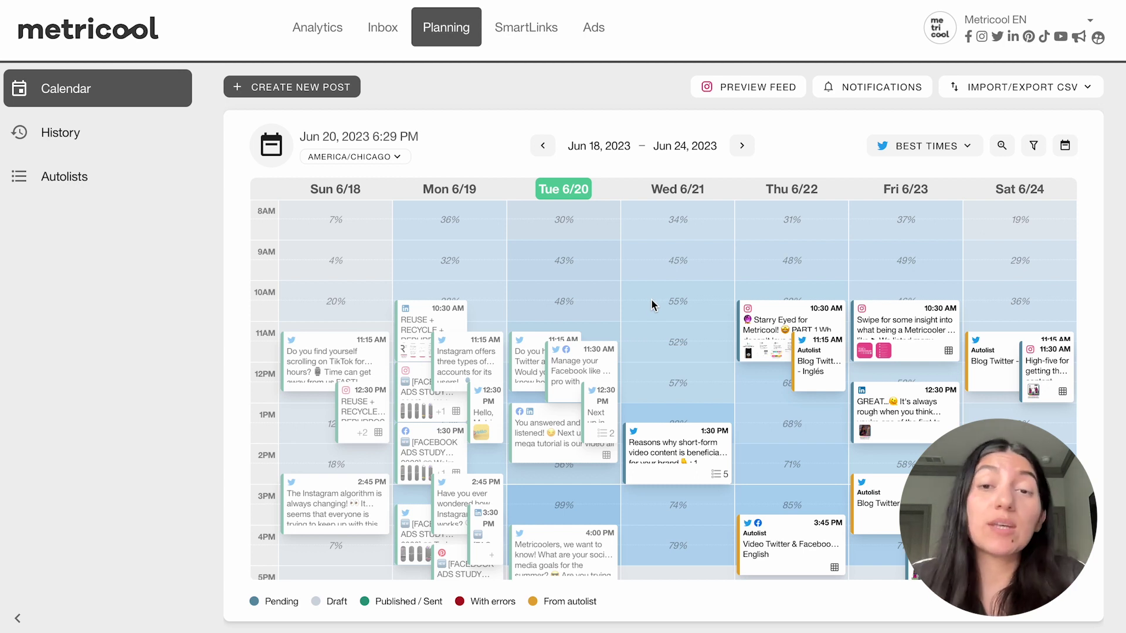
- Create a Pinterest-only post for Wed Jun 21, 2023 at 10:00 AM and choose to add an image
{"action": "left_click", "coordinate": [652, 300]}
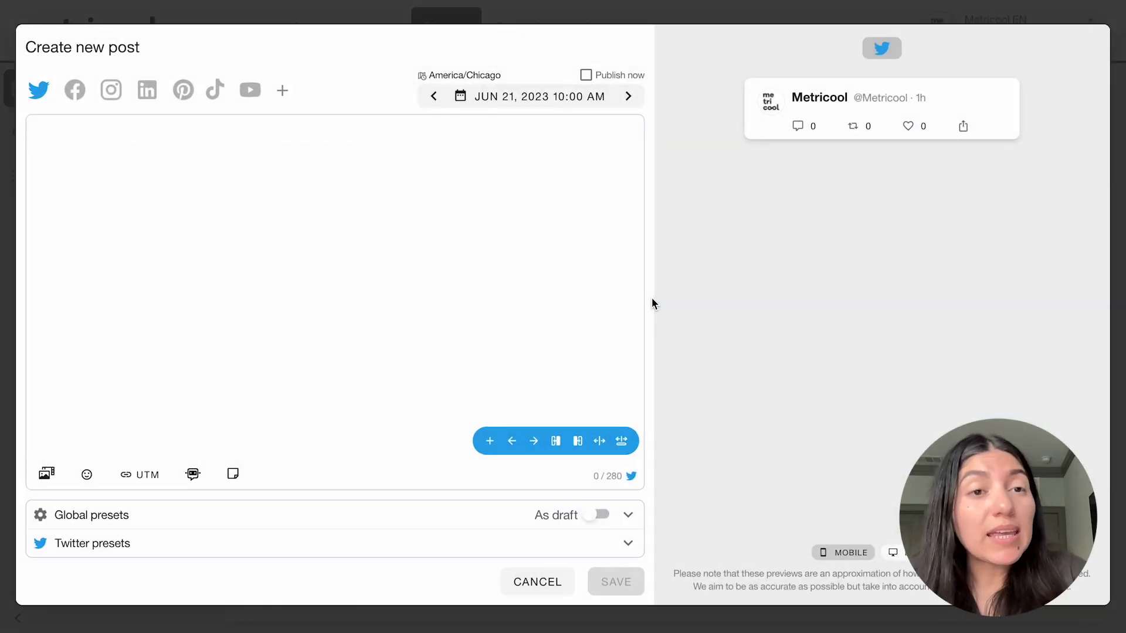
{"action": "left_click", "coordinate": [183, 90]}
{"action": "left_click", "coordinate": [37, 91]}
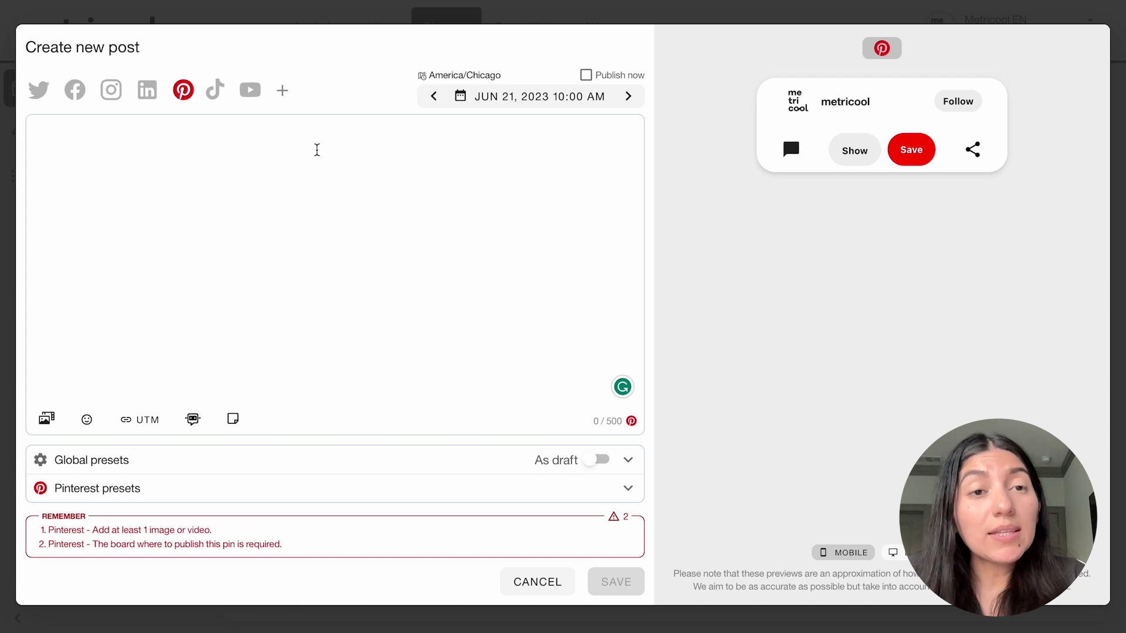
{"action": "left_click", "coordinate": [46, 418]}
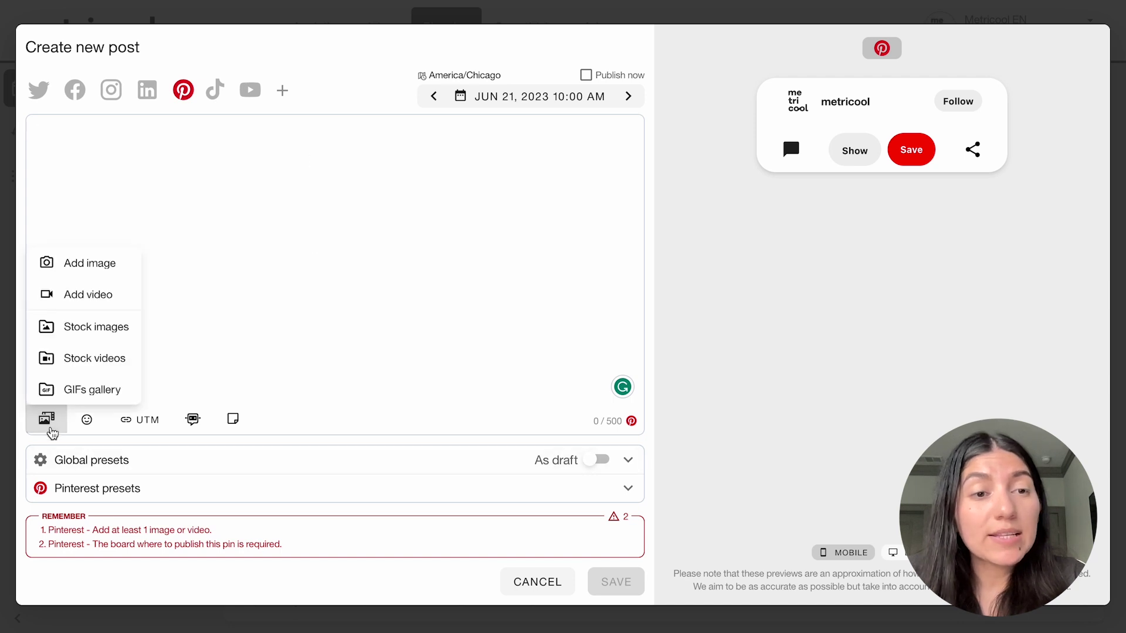
{"action": "left_click", "coordinate": [90, 264]}
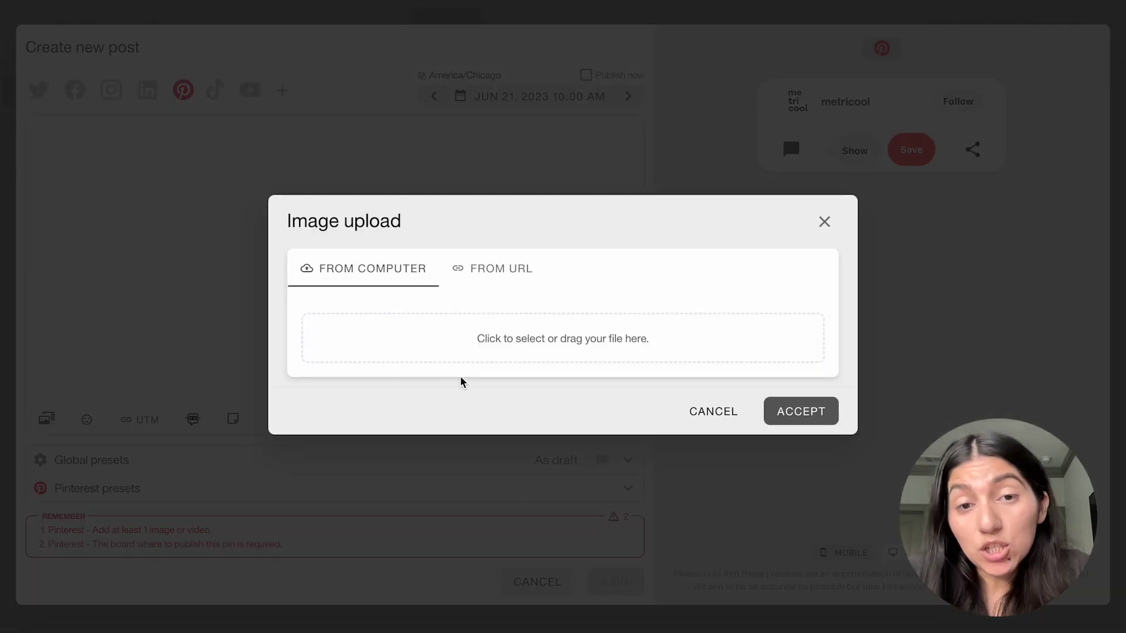
- Upload the '5 tips to GROW YOUR REACH' image from the Desktop drive-download folder to the pin
{"action": "left_click", "coordinate": [477, 336]}
{"action": "scroll", "coordinate": [533, 375], "scroll_direction": "down", "scroll_amount": 5}
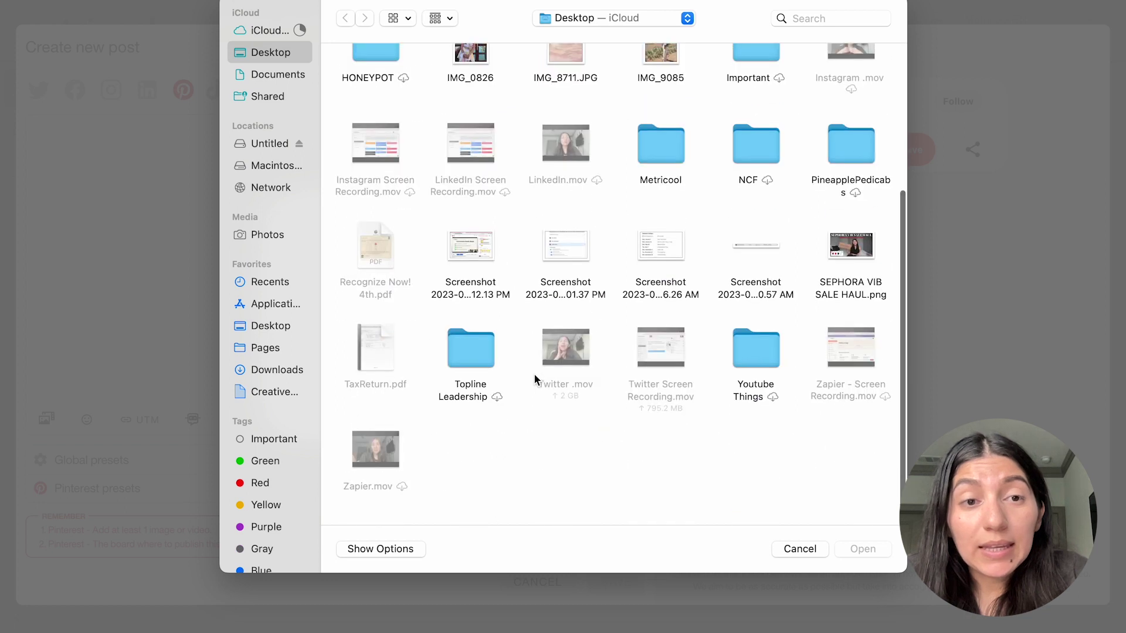
{"action": "left_click", "coordinate": [272, 327]}
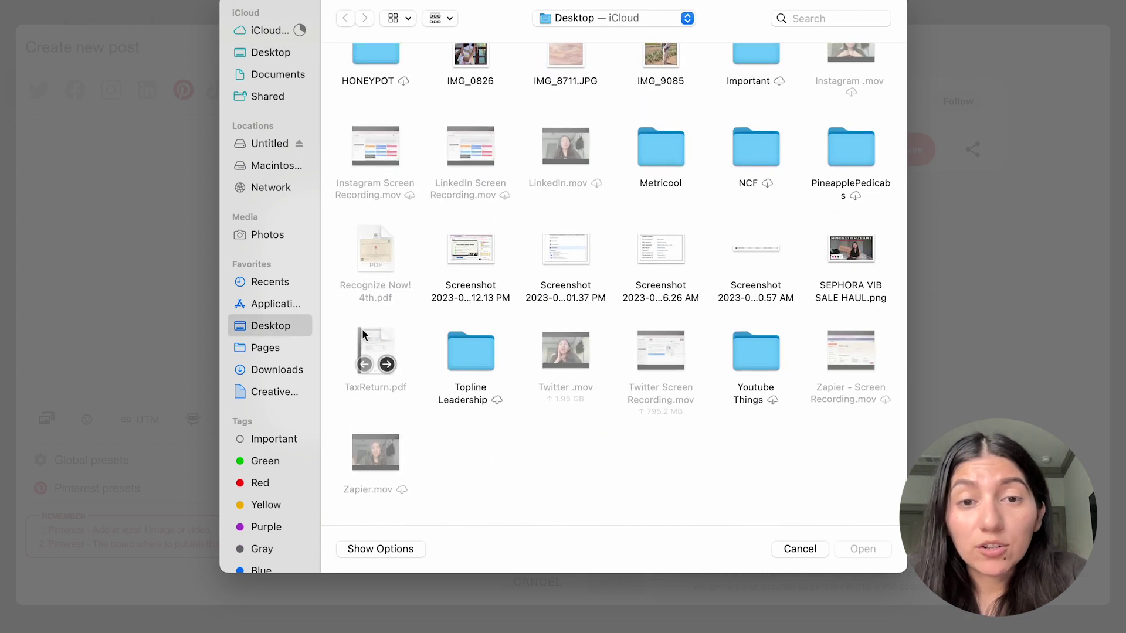
{"action": "scroll", "coordinate": [703, 367], "scroll_direction": "up", "scroll_amount": 4}
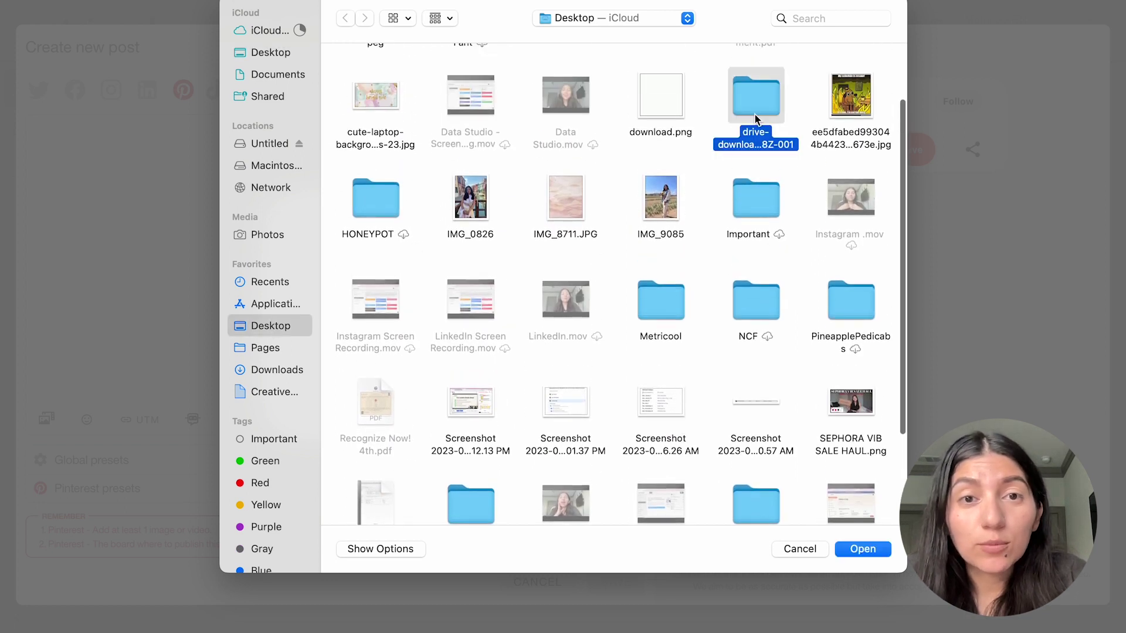
{"action": "double_click", "coordinate": [752, 117]}
{"action": "left_click", "coordinate": [352, 92]}
{"action": "double_click", "coordinate": [352, 92]}
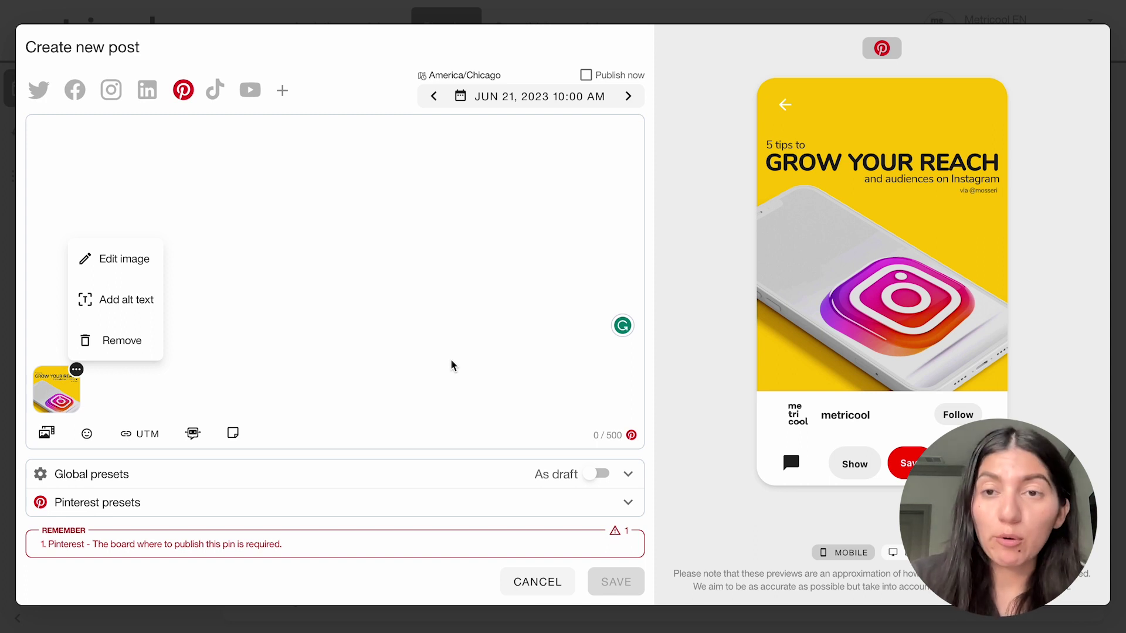
{"action": "left_click", "coordinate": [181, 131]}
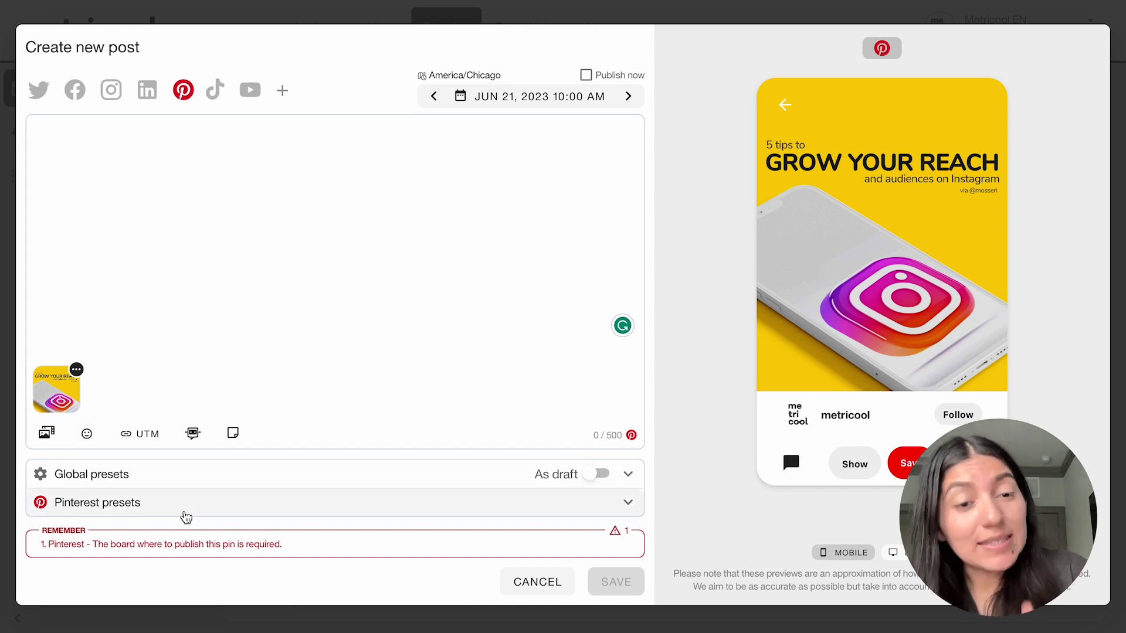
- Expand Pinterest presets and enter the pin title '5 Tips to Grow Your Reach...'
{"action": "left_click", "coordinate": [186, 517]}
{"action": "scroll", "coordinate": [182, 469], "scroll_direction": "down", "scroll_amount": 2}
{"action": "left_click", "coordinate": [114, 414]}
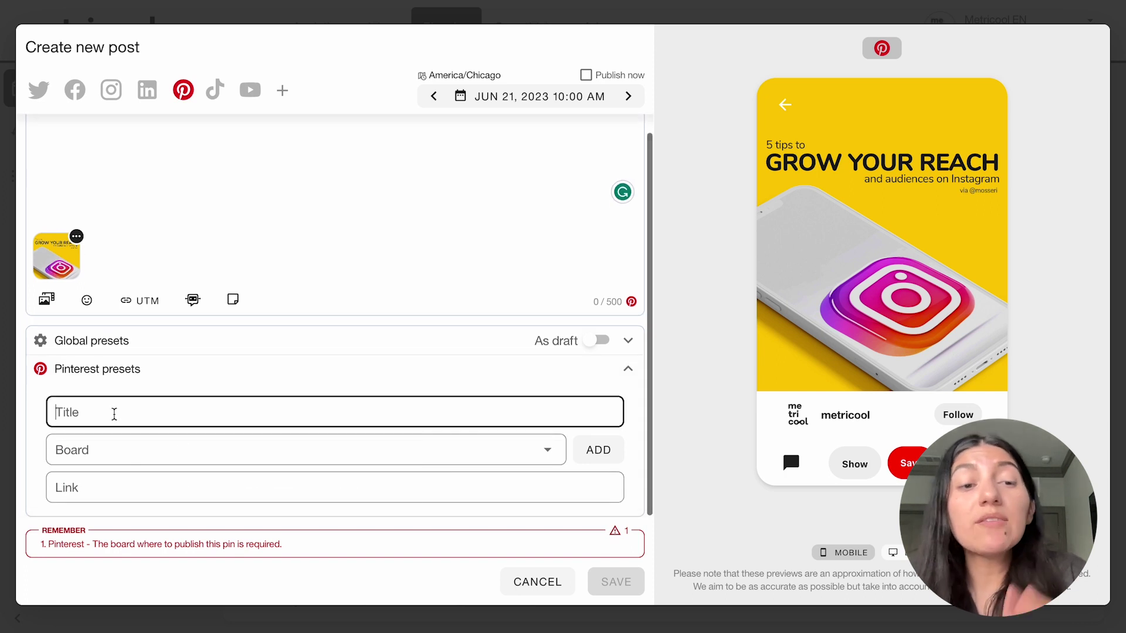
{"action": "type", "text": "5"}
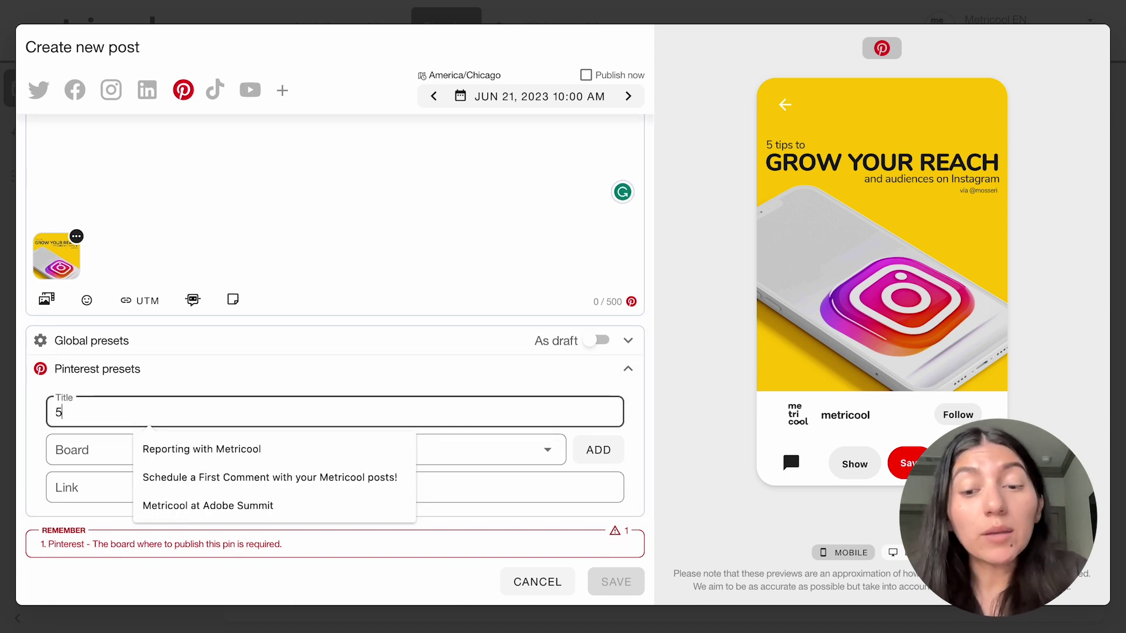
{"action": "type", "text": " Tips to Grow"}
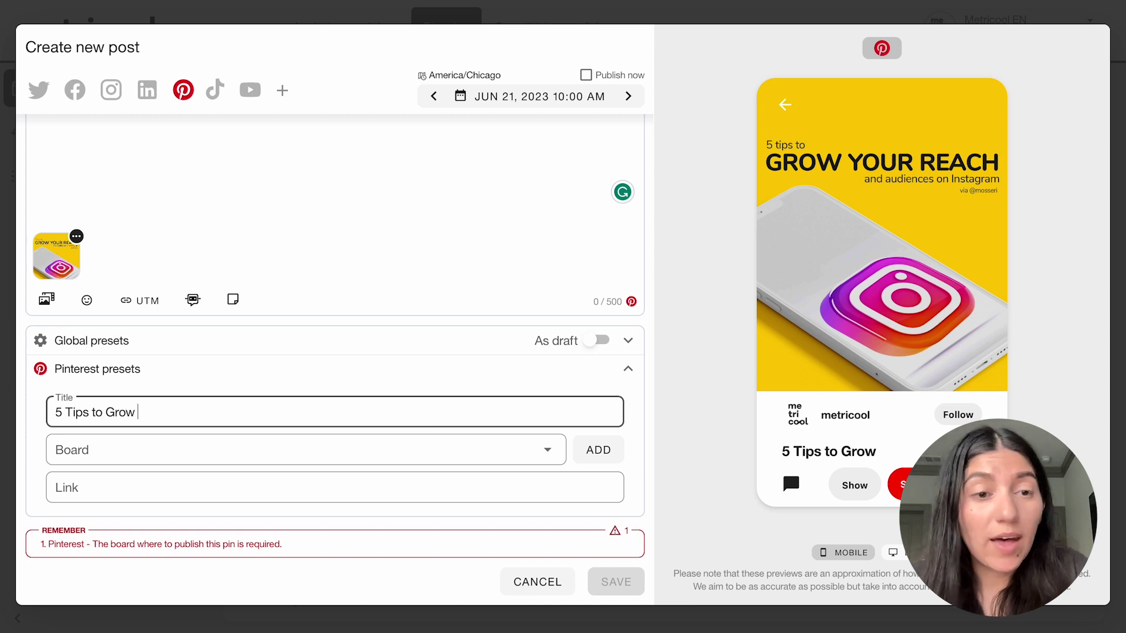
{"action": "type", "text": " Your Re"}
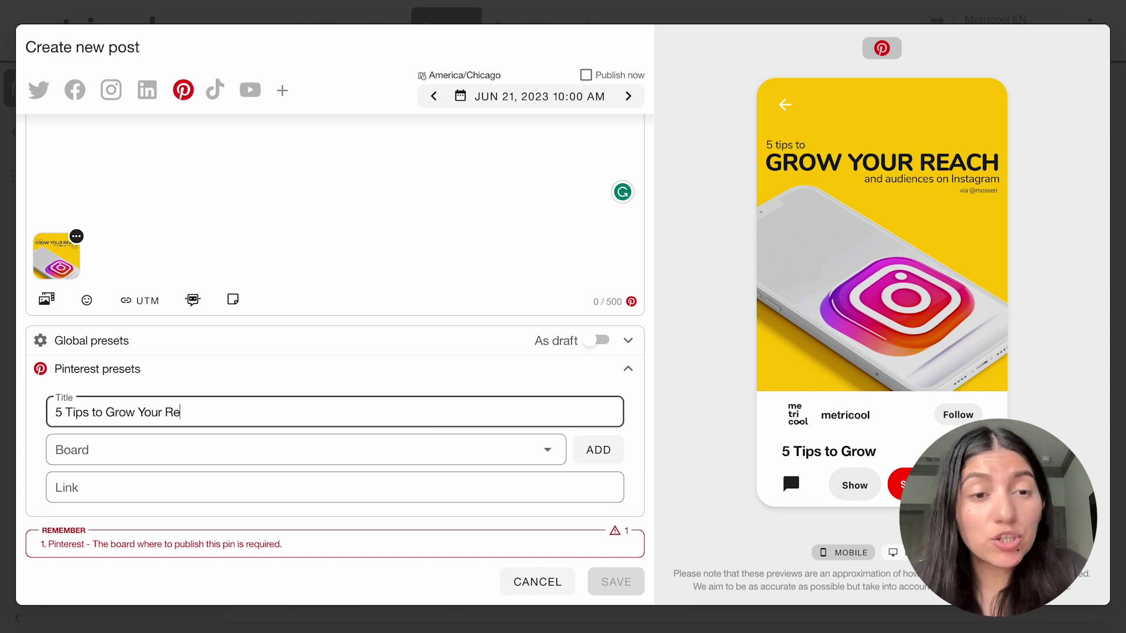
{"action": "type", "text": "ach..."}
- Look through the board list, cancel creating a new board, and reopen the existing boards
{"action": "left_click", "coordinate": [113, 447]}
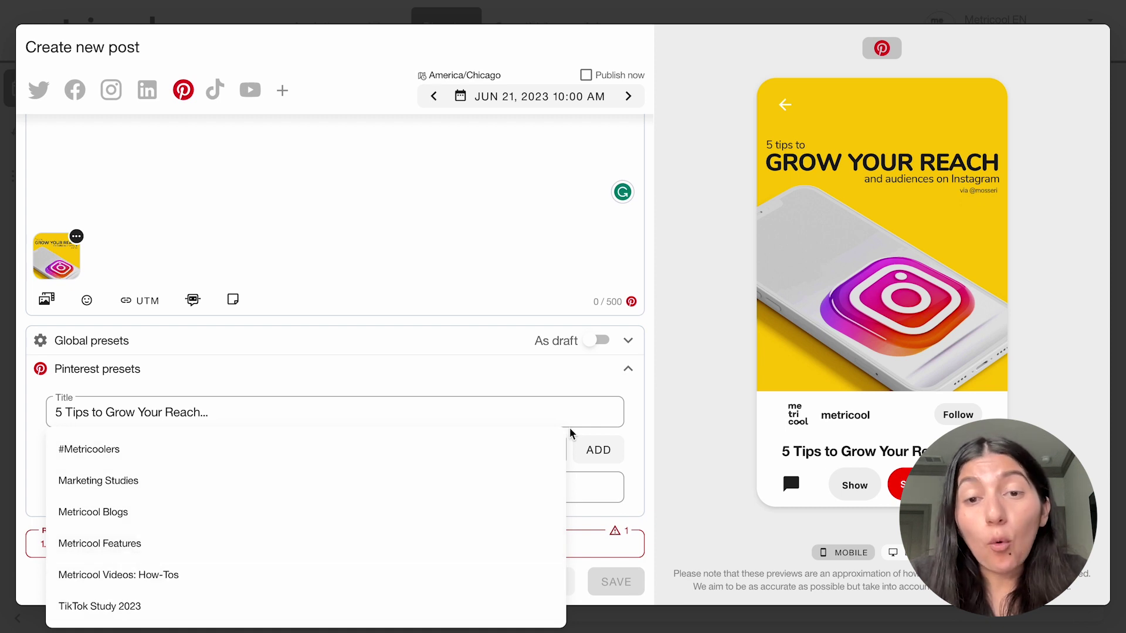
{"action": "left_click", "coordinate": [630, 443]}
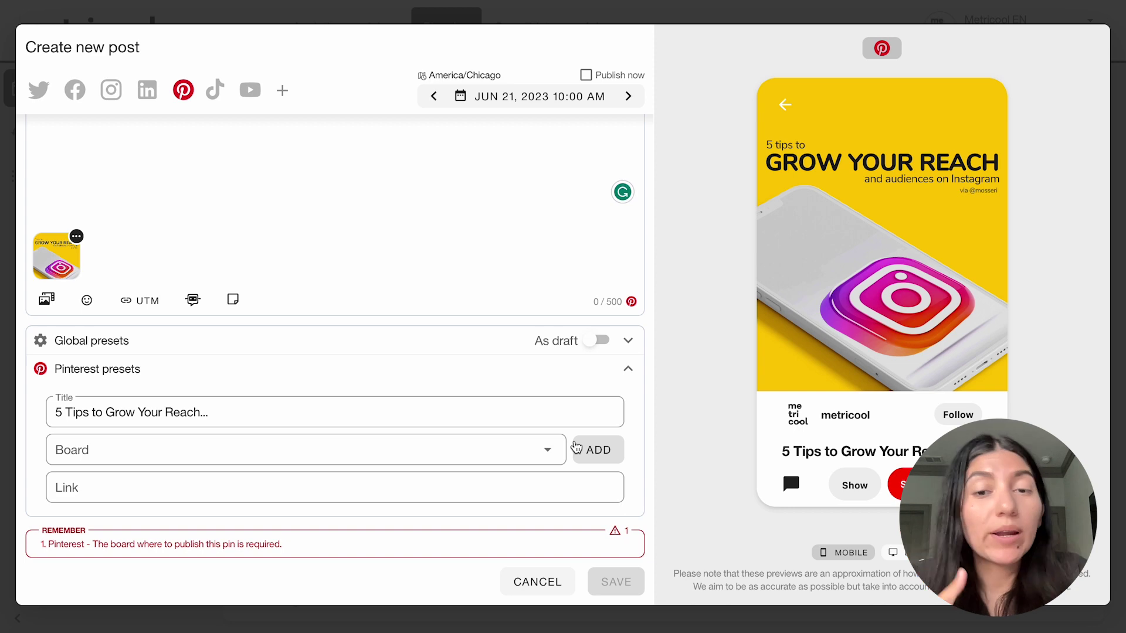
{"action": "left_click", "coordinate": [591, 452]}
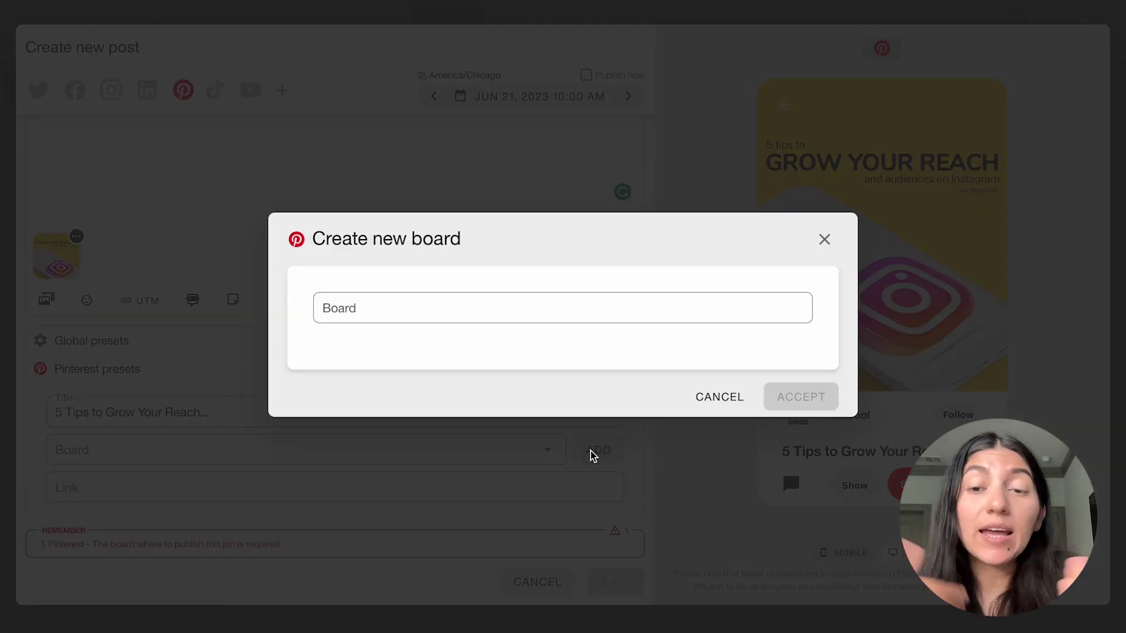
{"action": "left_click", "coordinate": [413, 312]}
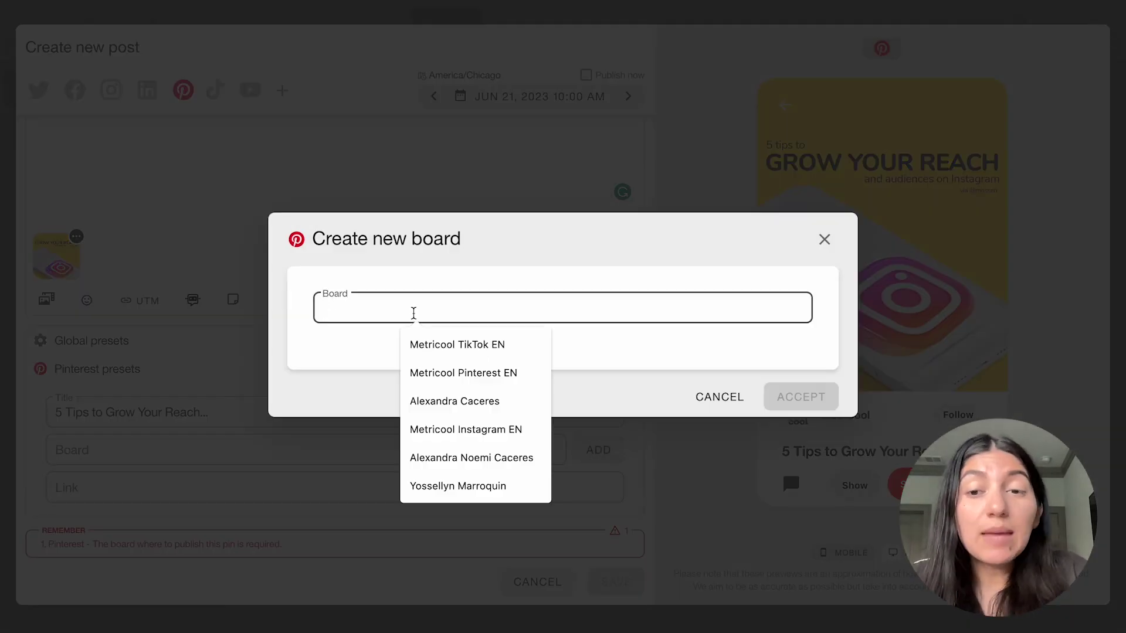
{"action": "left_click", "coordinate": [720, 397]}
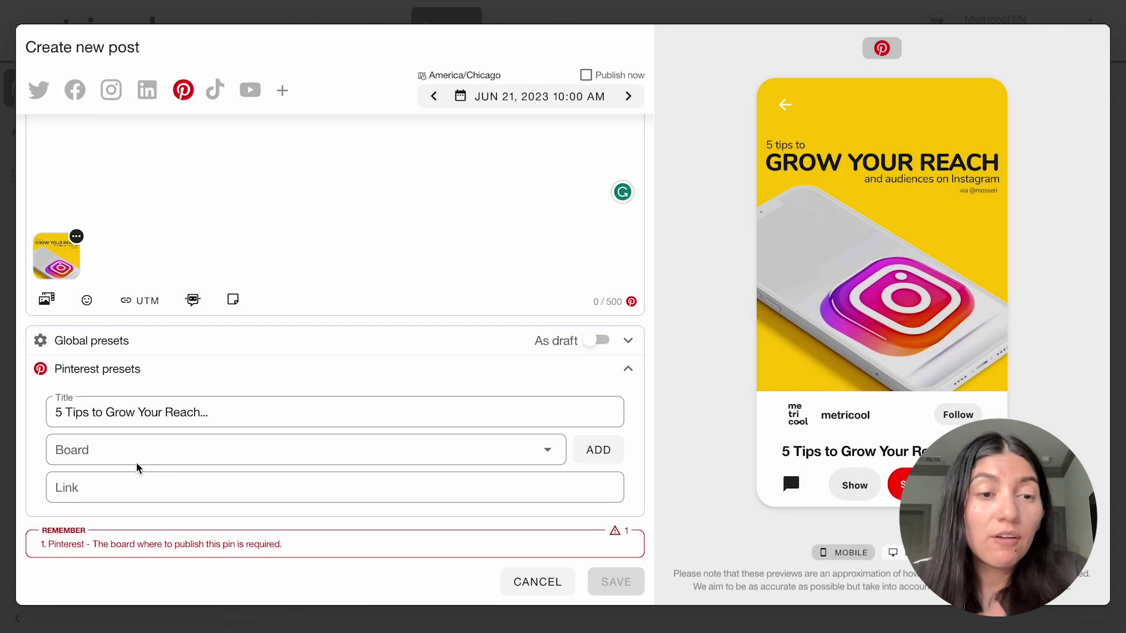
{"action": "left_click", "coordinate": [133, 462]}
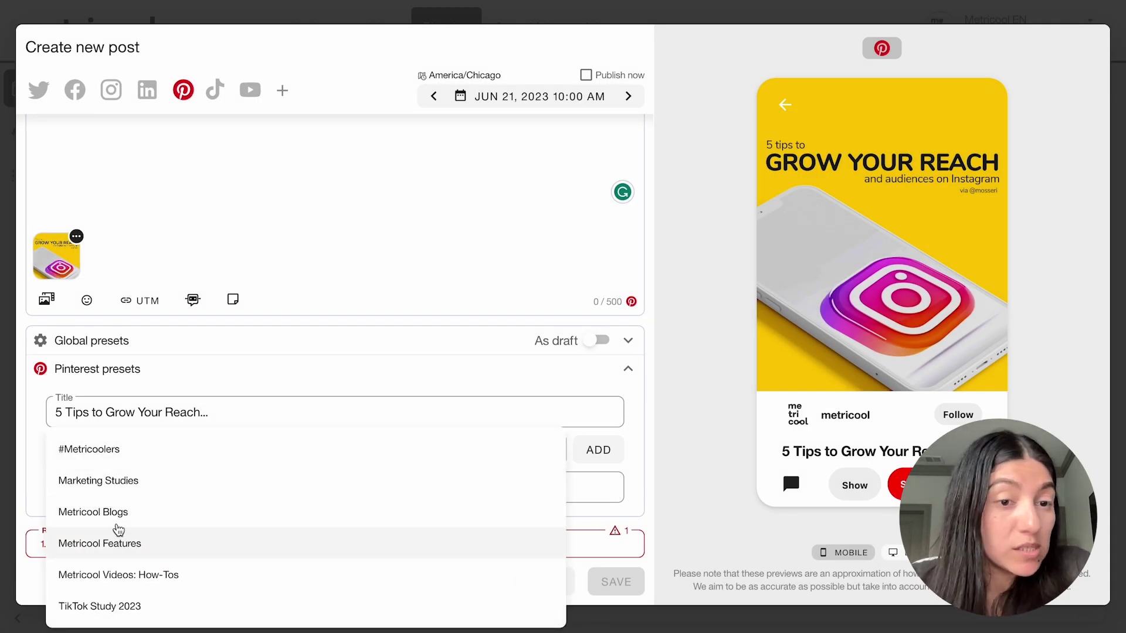
- Try the Metricool Blogs and Marketing Studies boards, then settle on Metricool Features
{"action": "left_click", "coordinate": [110, 512]}
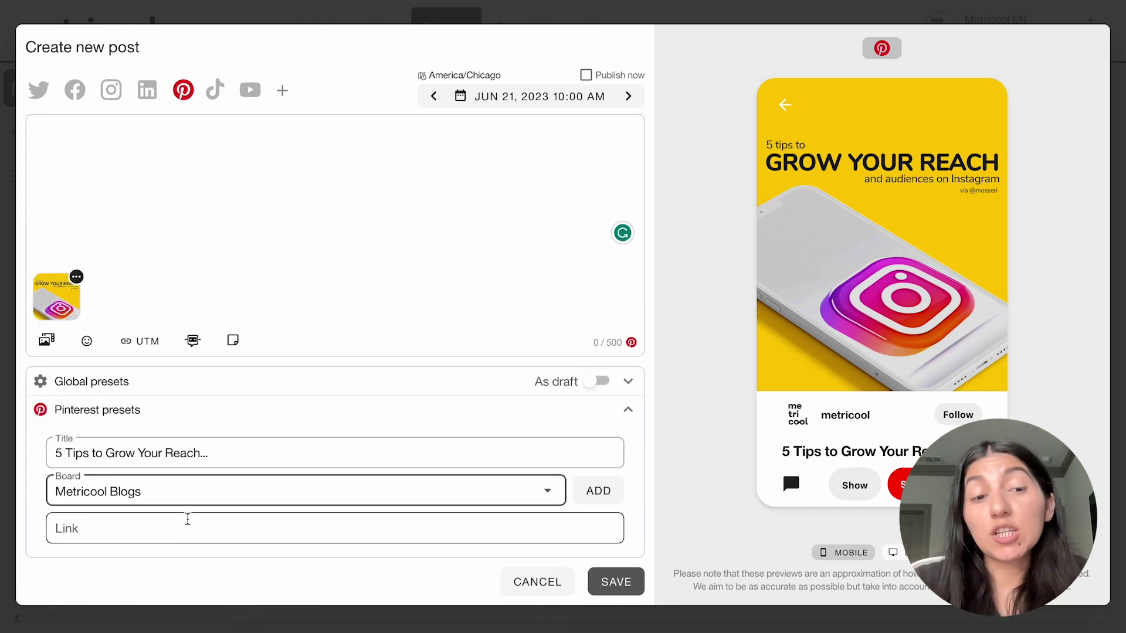
{"action": "left_click", "coordinate": [170, 532]}
{"action": "left_click", "coordinate": [110, 495]}
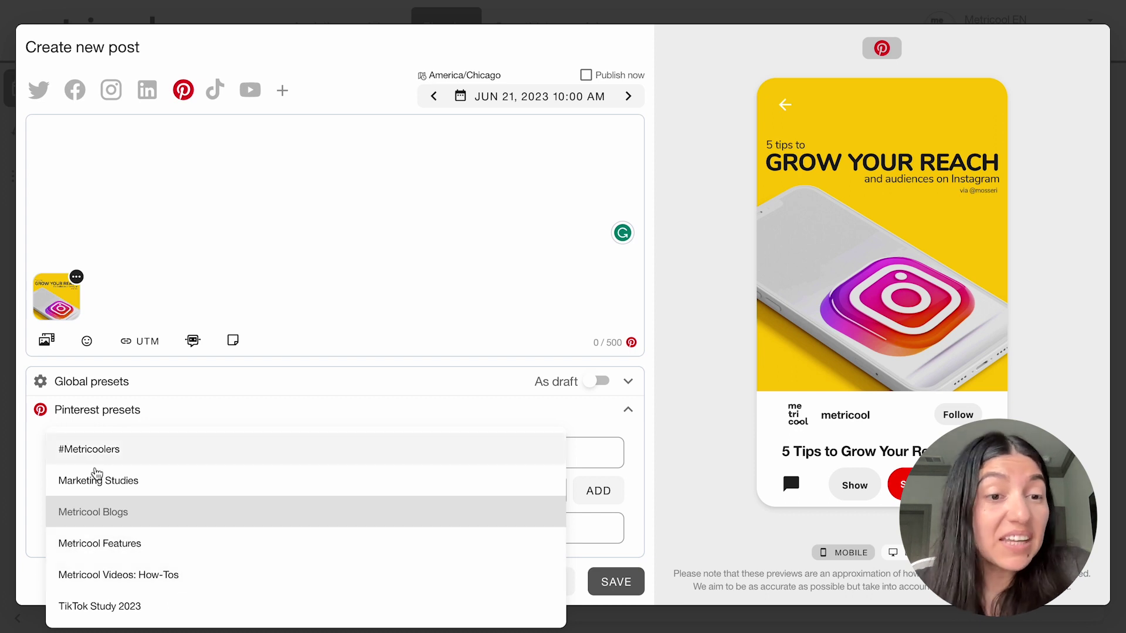
{"action": "left_click", "coordinate": [95, 480]}
{"action": "left_click", "coordinate": [125, 536]}
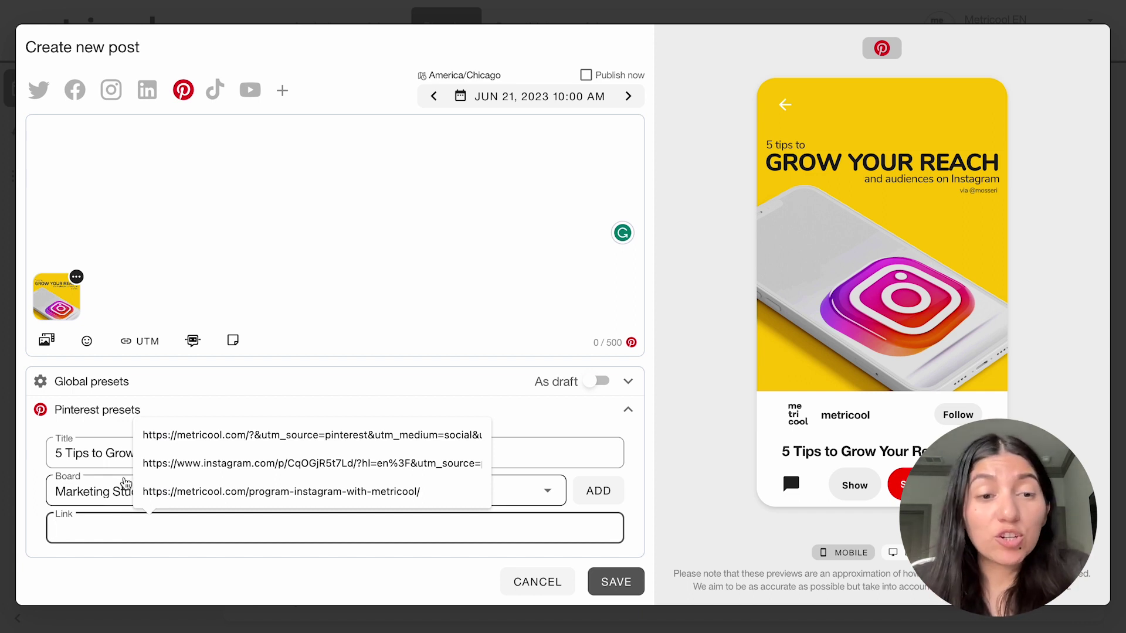
{"action": "left_click", "coordinate": [125, 484]}
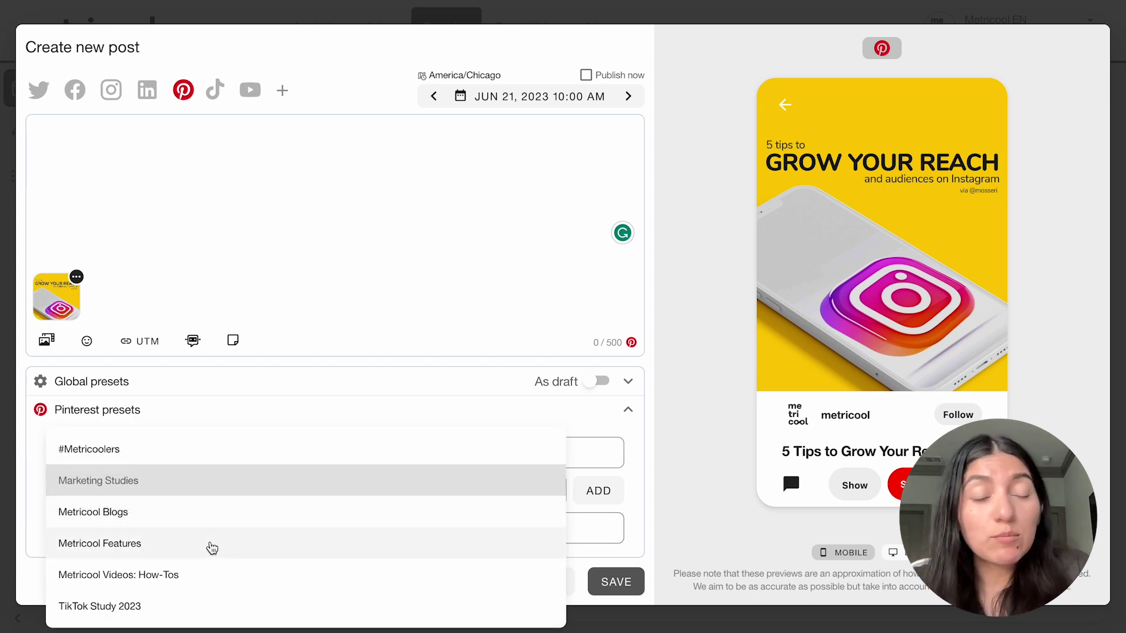
{"action": "left_click", "coordinate": [210, 543]}
{"action": "left_click", "coordinate": [193, 532]}
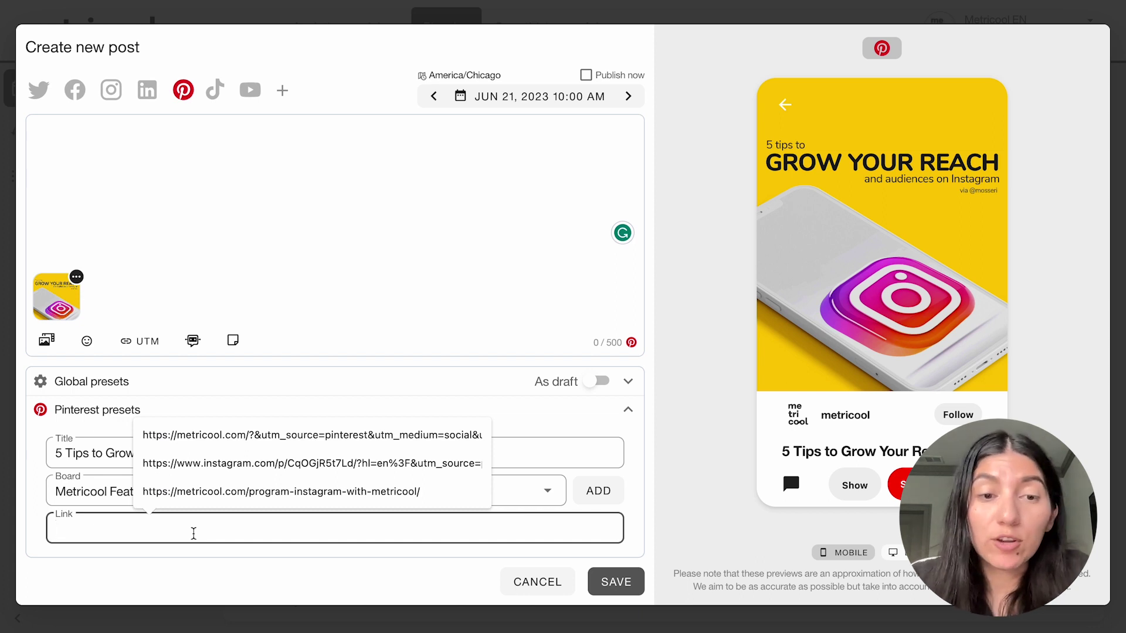
- In a new tab, go to the Metricool Instagram profile and open the GROW YOUR REACH post
{"action": "key", "text": "super+t"}
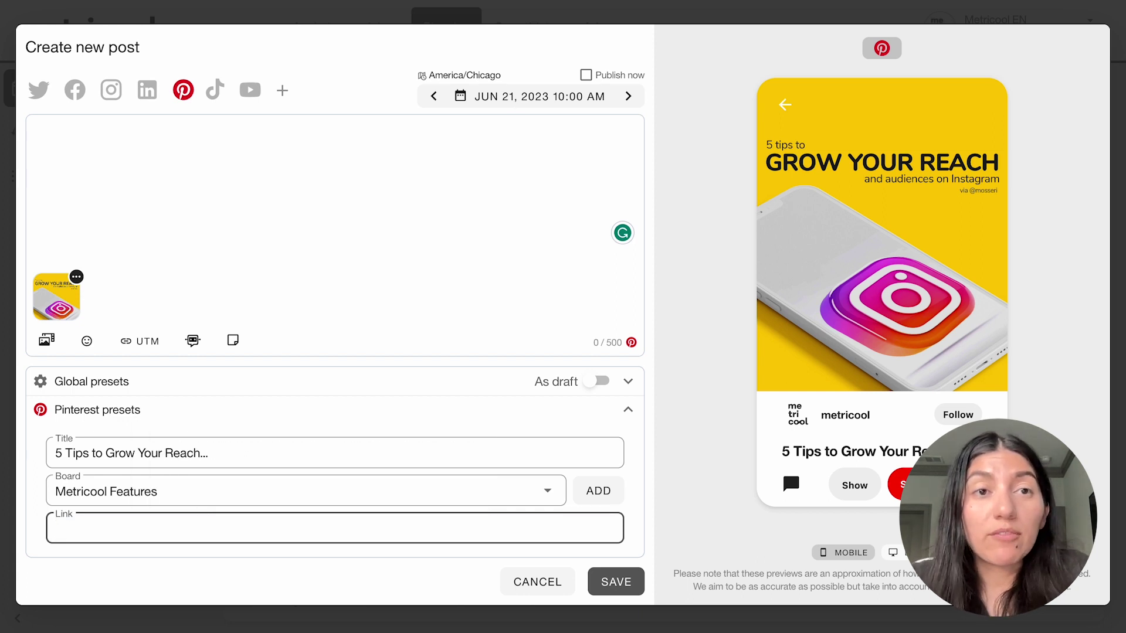
{"action": "type", "text": "metric"}
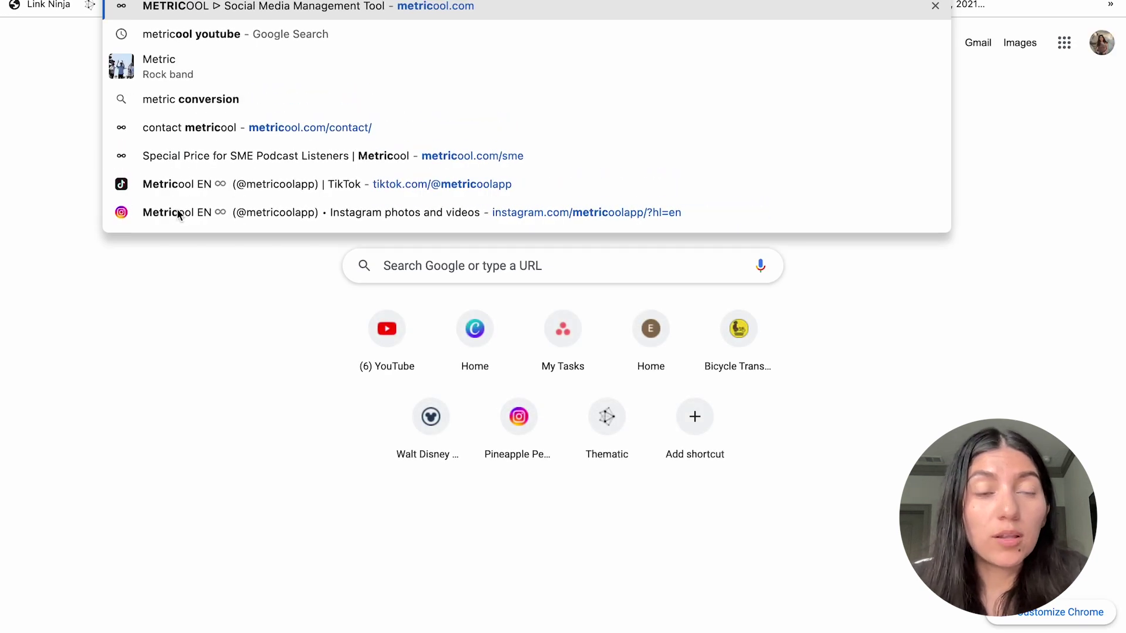
{"action": "left_click", "coordinate": [187, 214]}
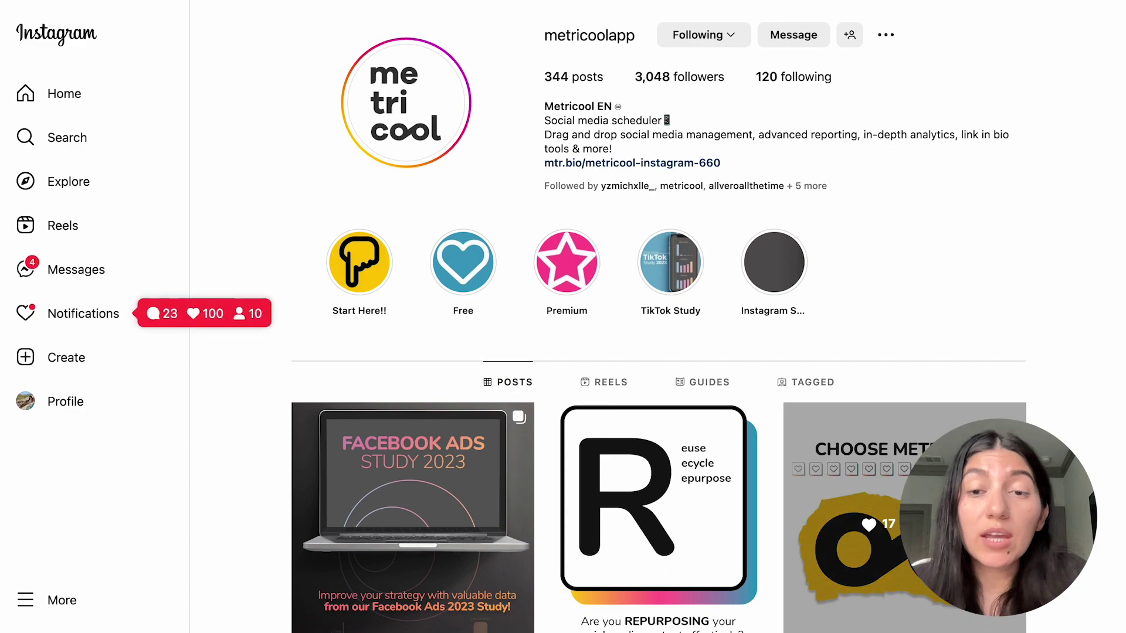
{"action": "scroll", "coordinate": [903, 352], "scroll_direction": "down", "scroll_amount": 7}
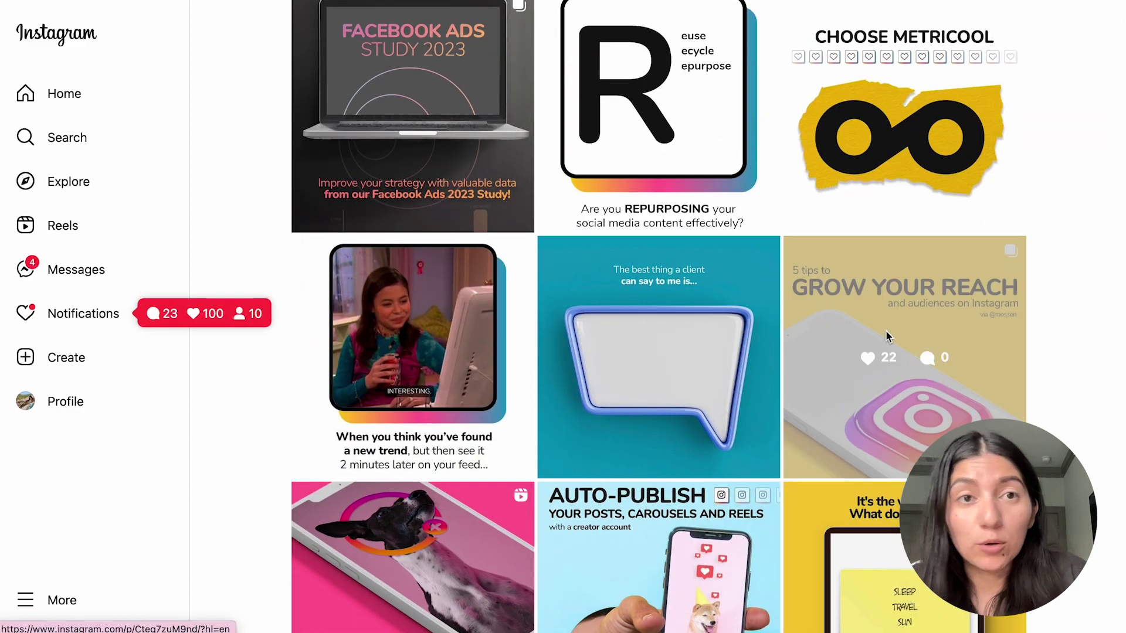
{"action": "left_click", "coordinate": [903, 352]}
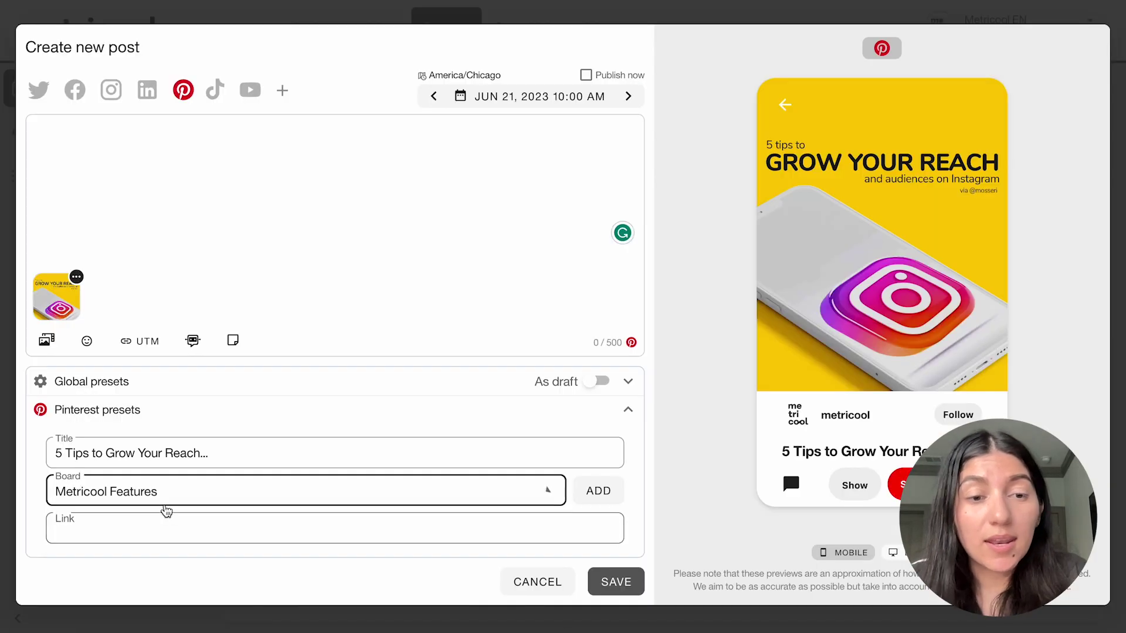
{"action": "left_click", "coordinate": [166, 507]}
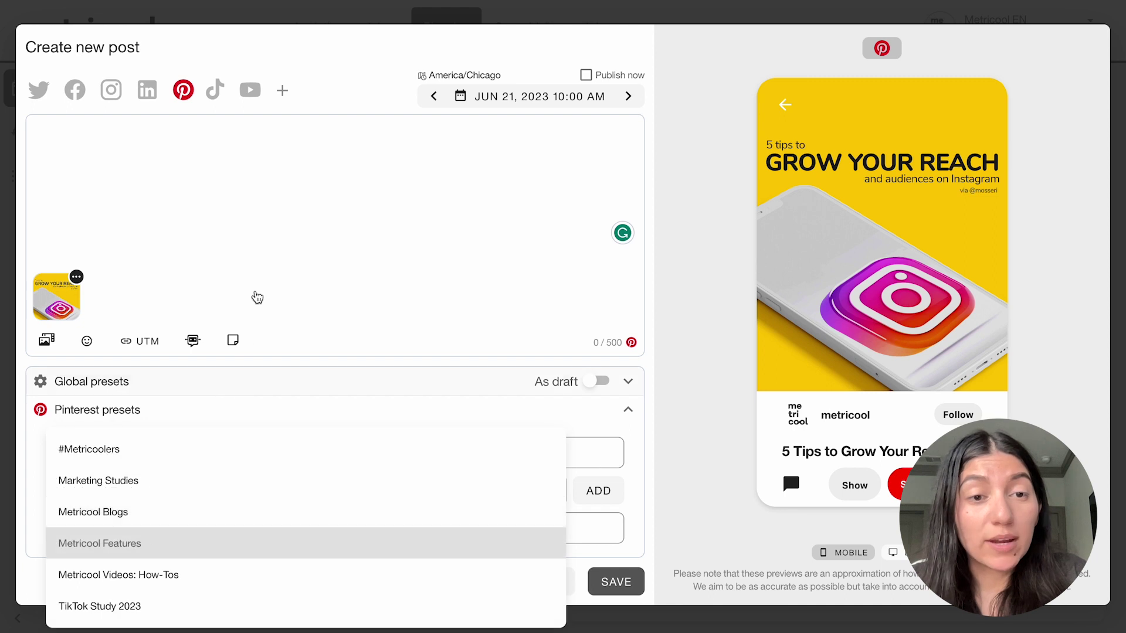
- Pick the Metricool Features board, paste the Instagram post URL as link, and save the pin
{"action": "left_click", "coordinate": [166, 533]}
{"action": "left_click", "coordinate": [166, 528]}
{"action": "type", "text": "https://www.instagram.com/p/Cteq7zuM9nd/?hl=en"}
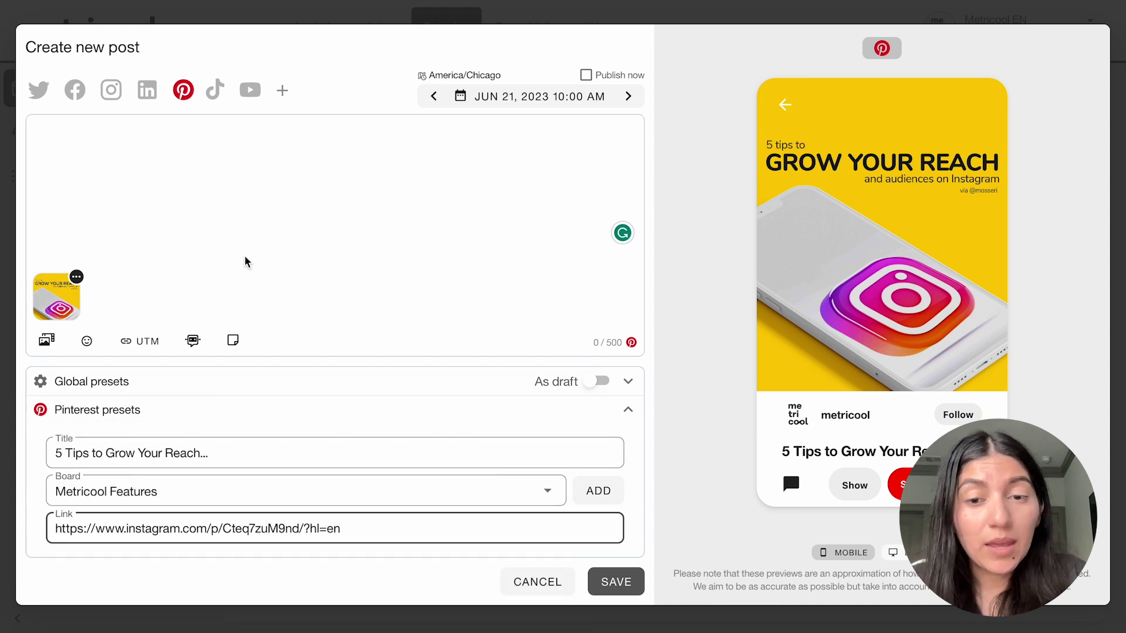
{"action": "left_click", "coordinate": [628, 584]}
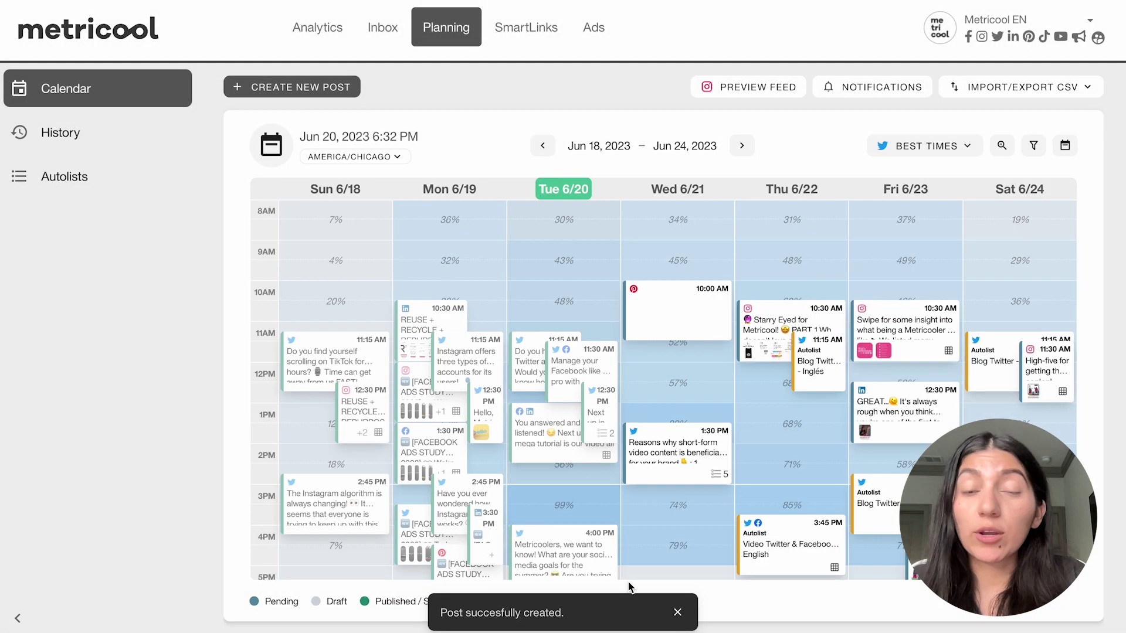
{"action": "left_click", "coordinate": [645, 310]}
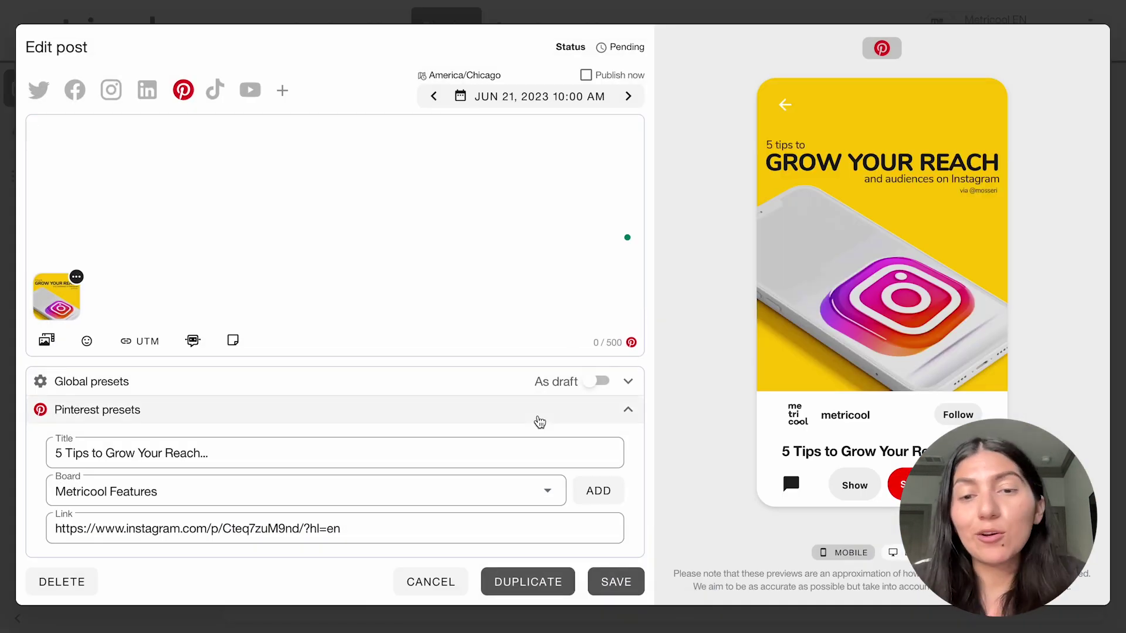
{"action": "left_click", "coordinate": [540, 423]}
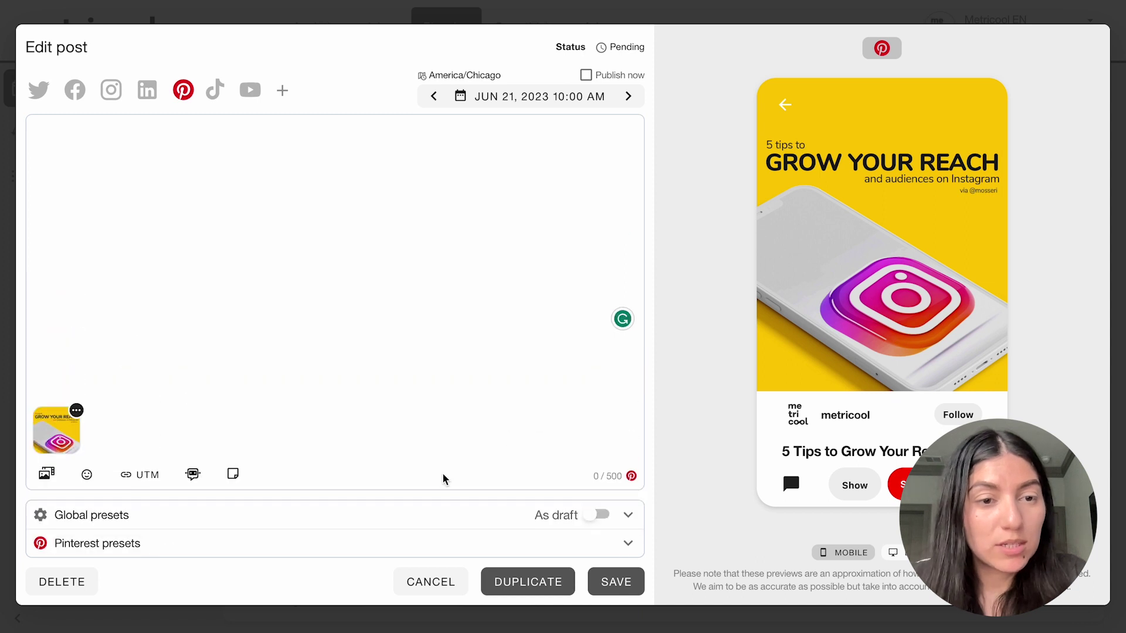
{"action": "left_click", "coordinate": [76, 411]}
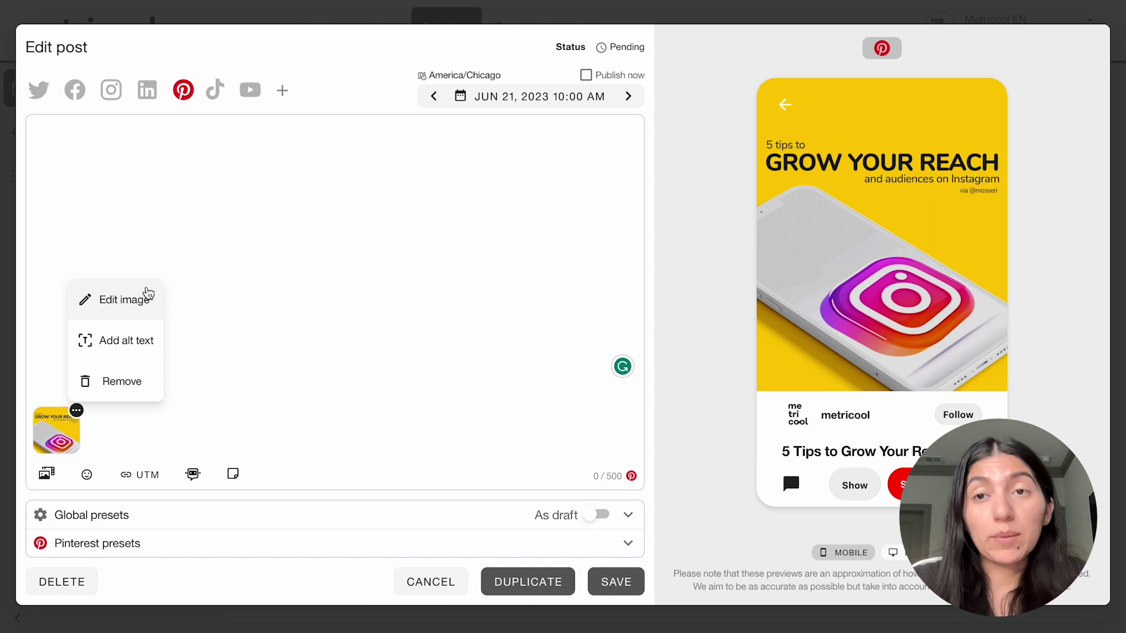
{"action": "left_click", "coordinate": [255, 363]}
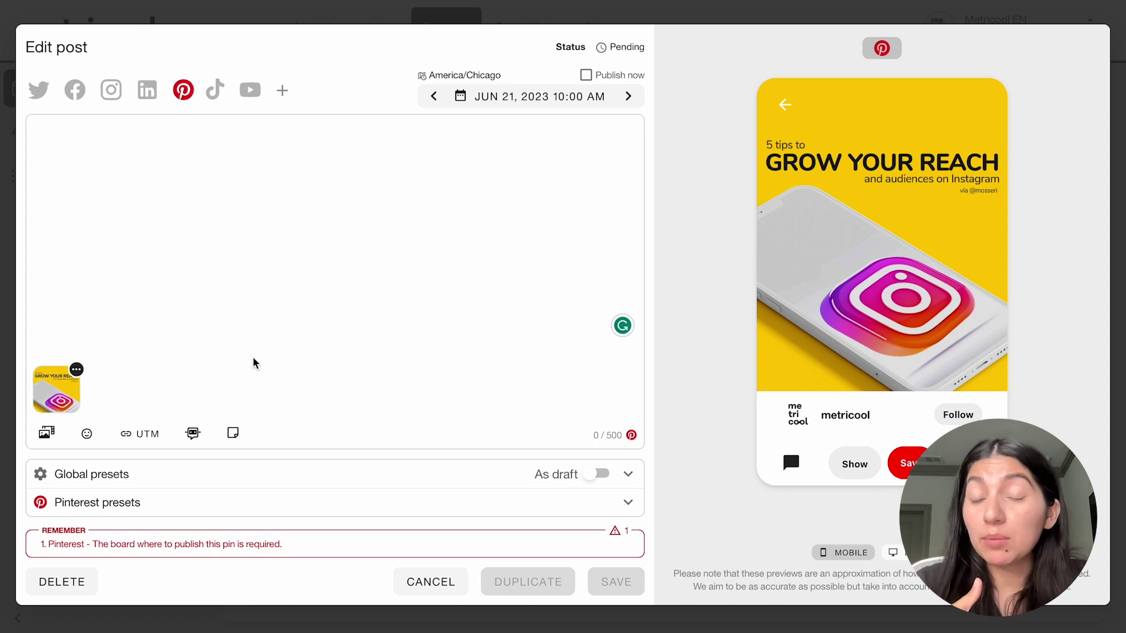
{"action": "left_click", "coordinate": [169, 510]}
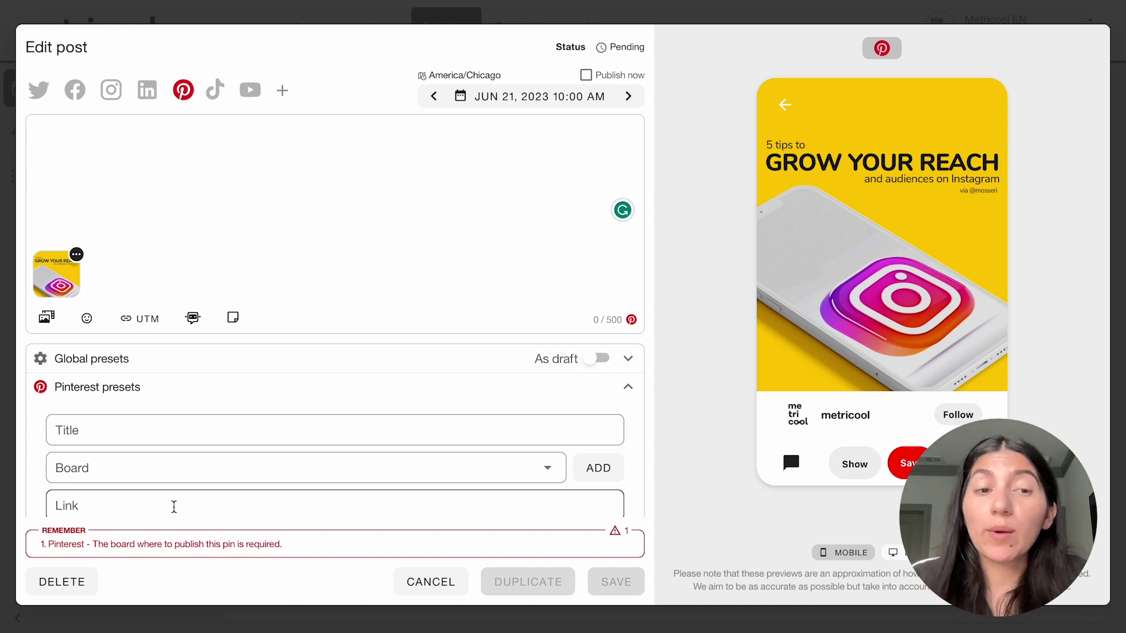
{"action": "left_click", "coordinate": [169, 392]}
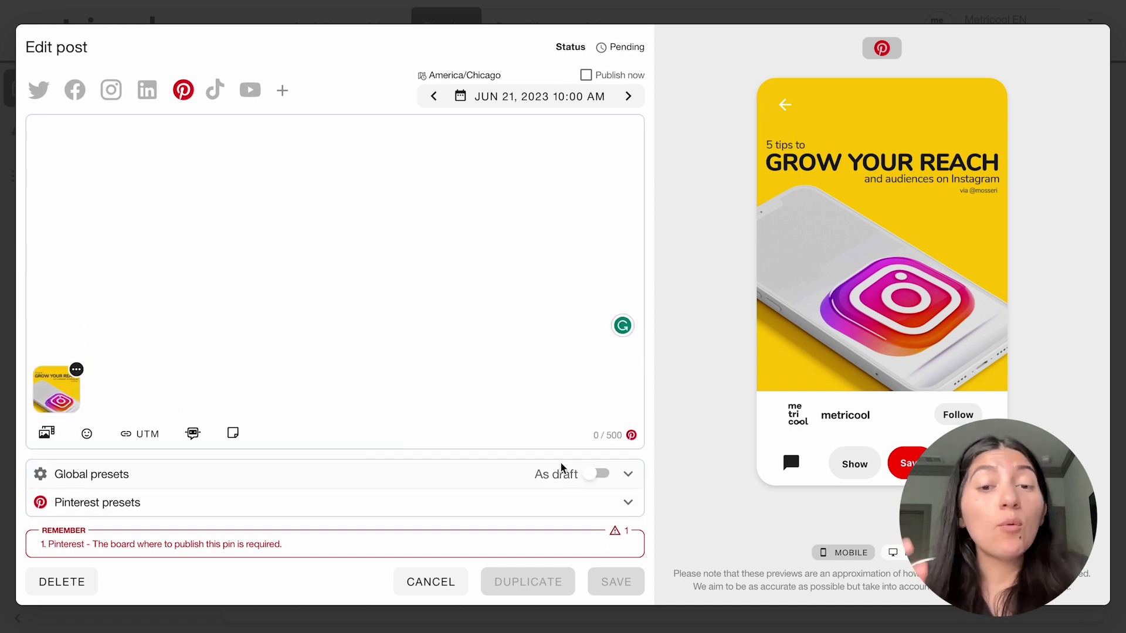
{"action": "left_click", "coordinate": [502, 501]}
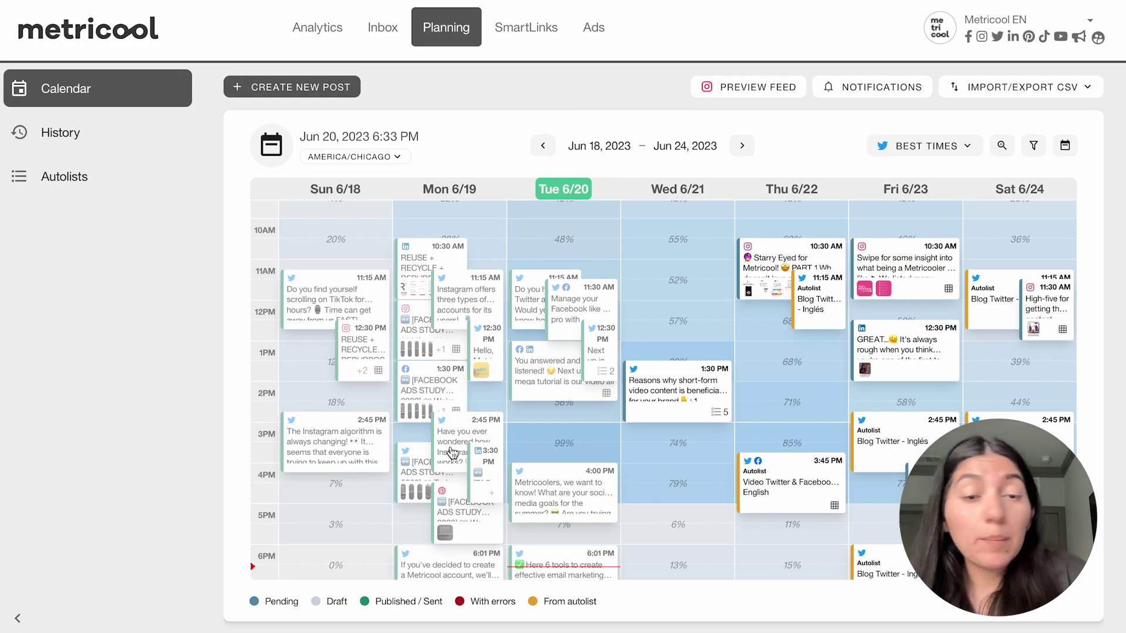
{"action": "left_click", "coordinate": [461, 513]}
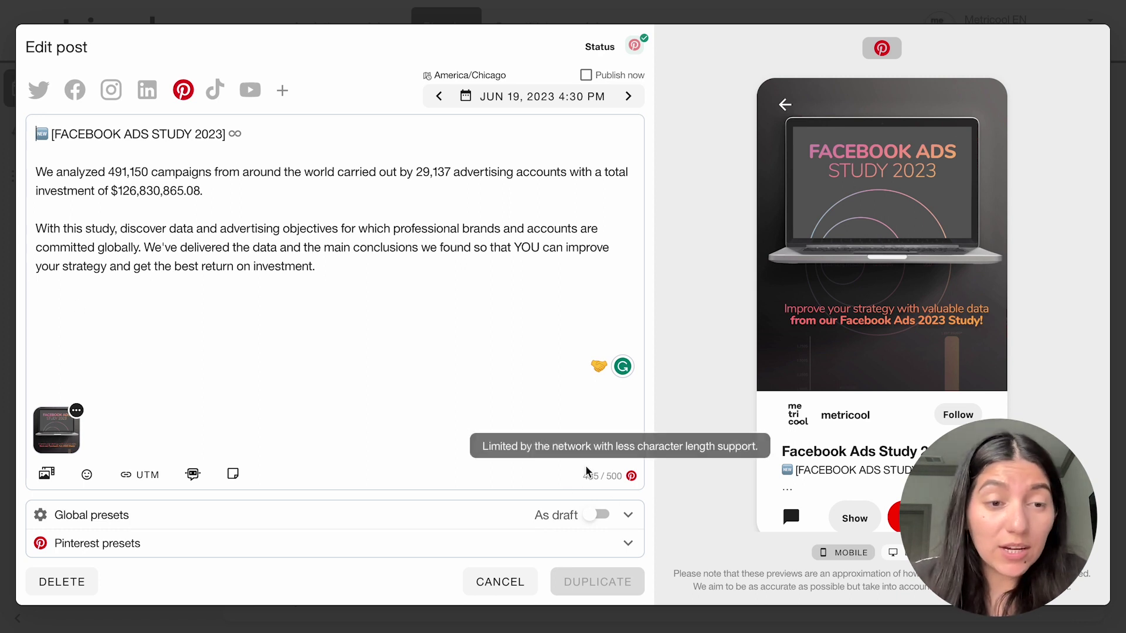
{"action": "left_click", "coordinate": [194, 554]}
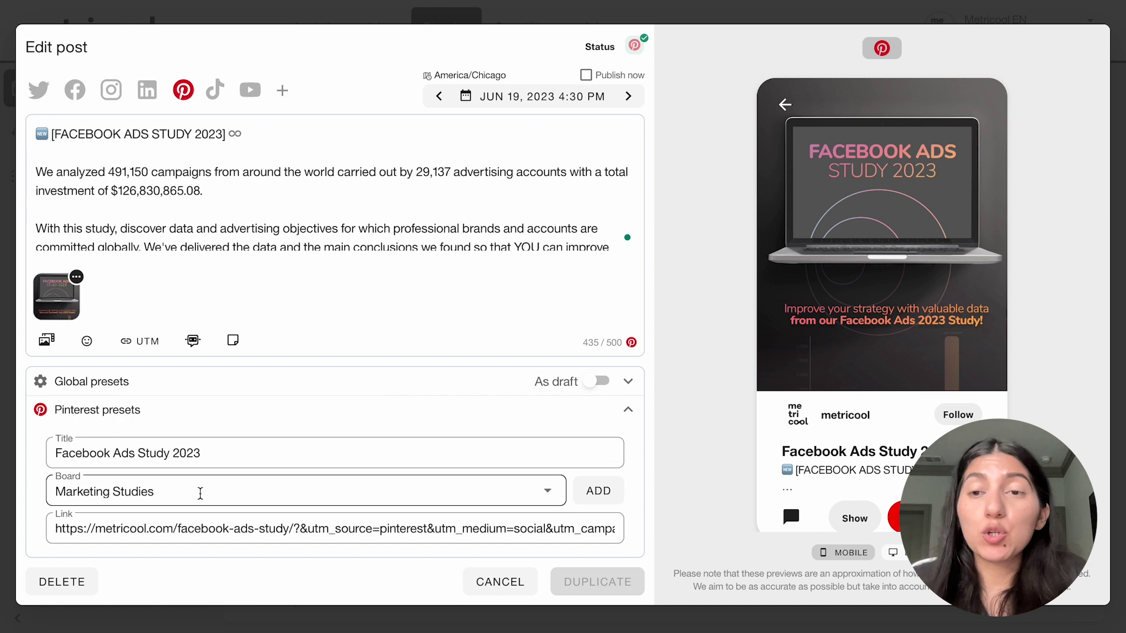
{"action": "left_click", "coordinate": [500, 581]}
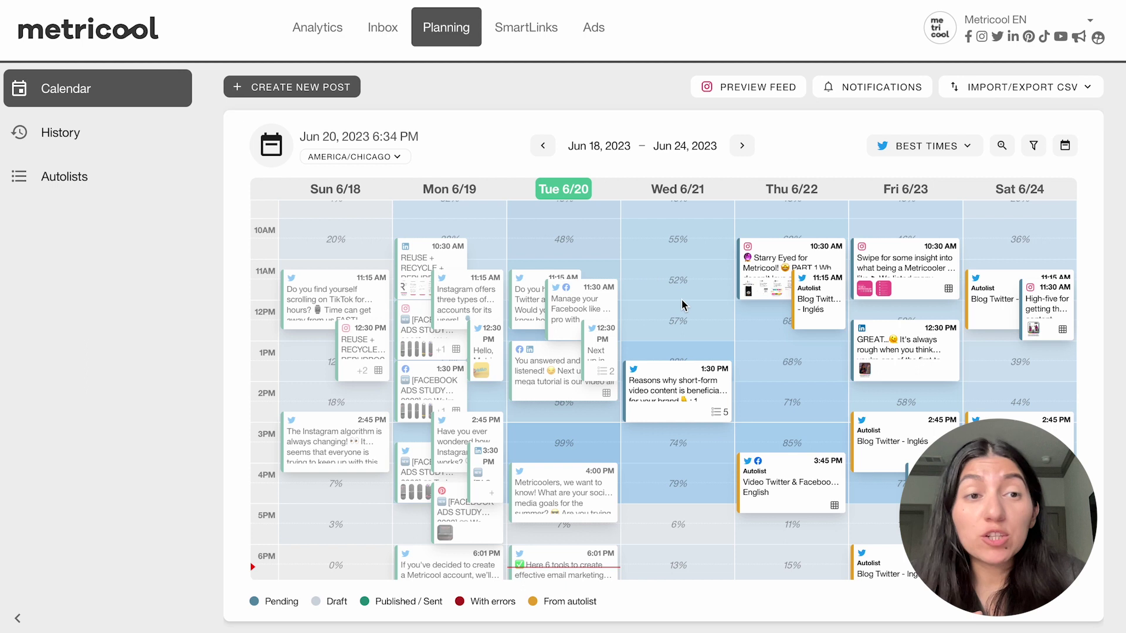
{"action": "left_click", "coordinate": [151, 182]}
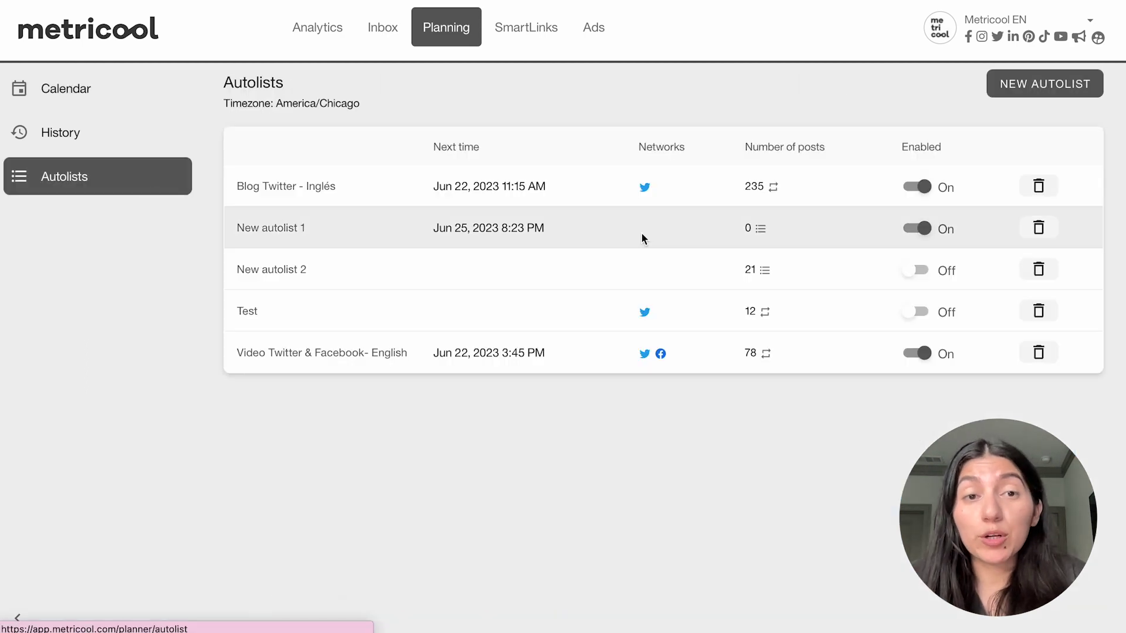
- Start a new autolist, then go to the SmartLinks page
{"action": "left_click", "coordinate": [1079, 82]}
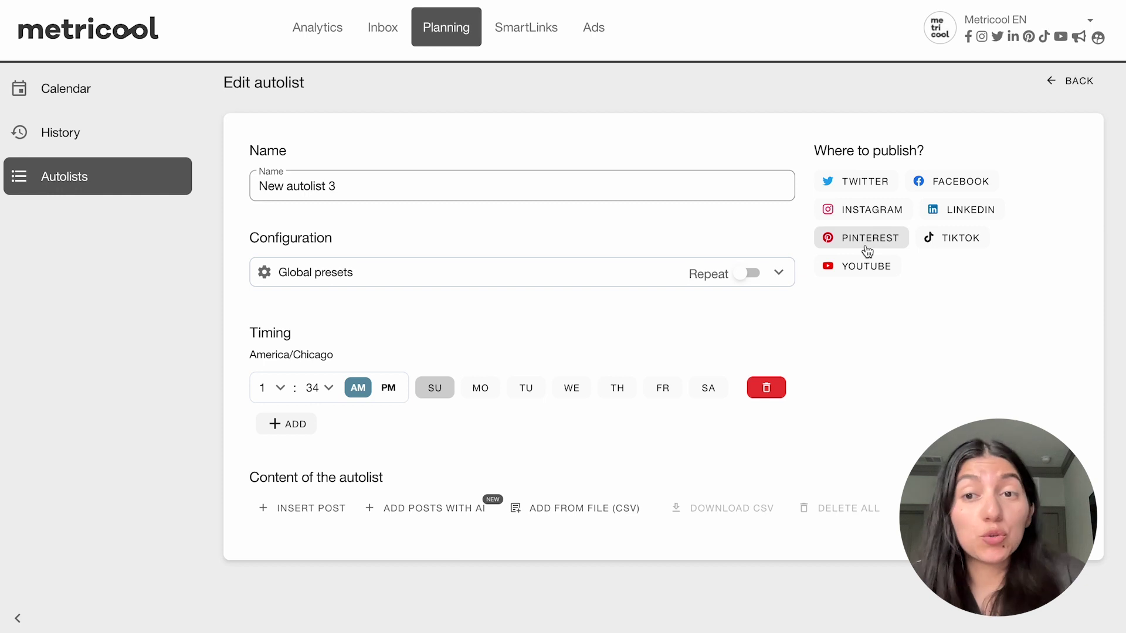
{"action": "left_click", "coordinate": [525, 44]}
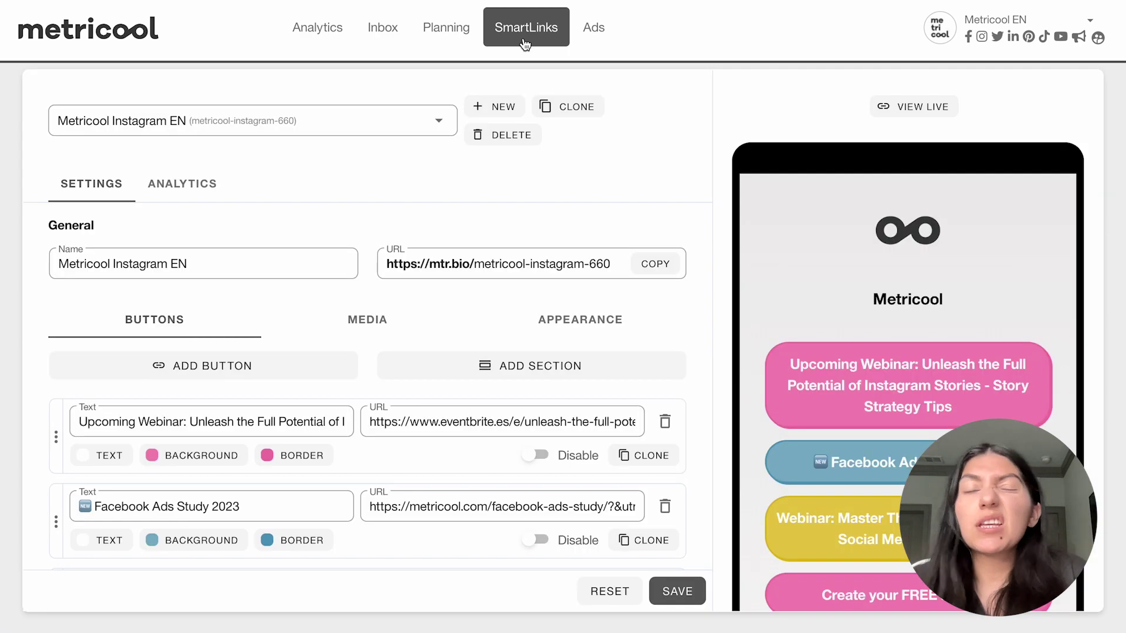
- Select the Metricool Pinterest EN SmartLink, discard unsaved changes, and review its phone preview
{"action": "left_click", "coordinate": [402, 120]}
{"action": "left_click", "coordinate": [299, 189]}
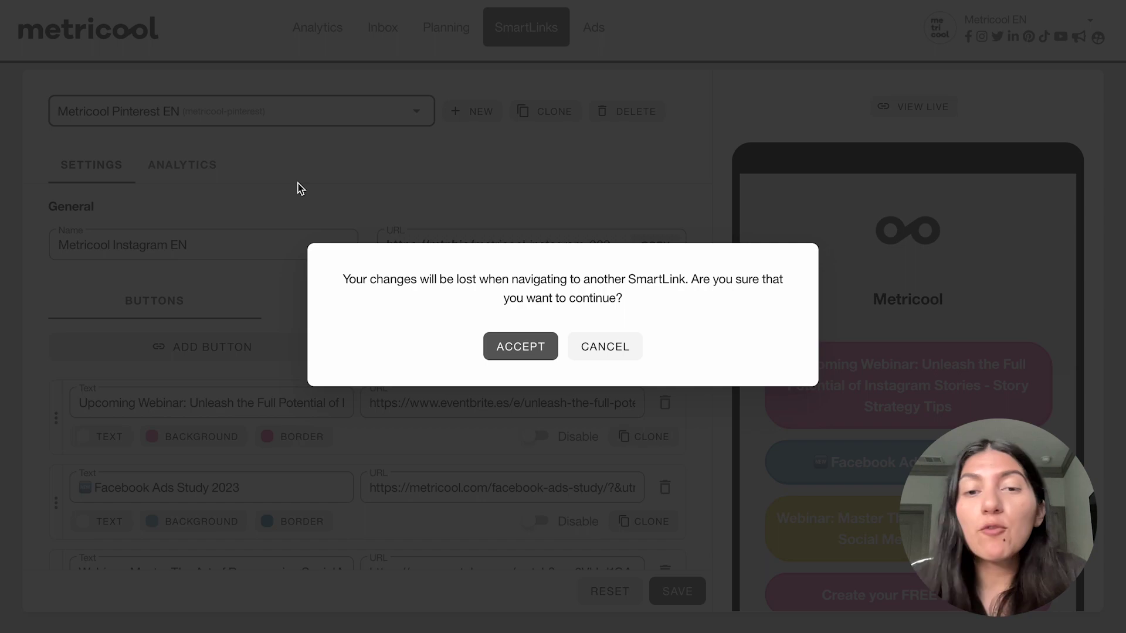
{"action": "left_click", "coordinate": [537, 354]}
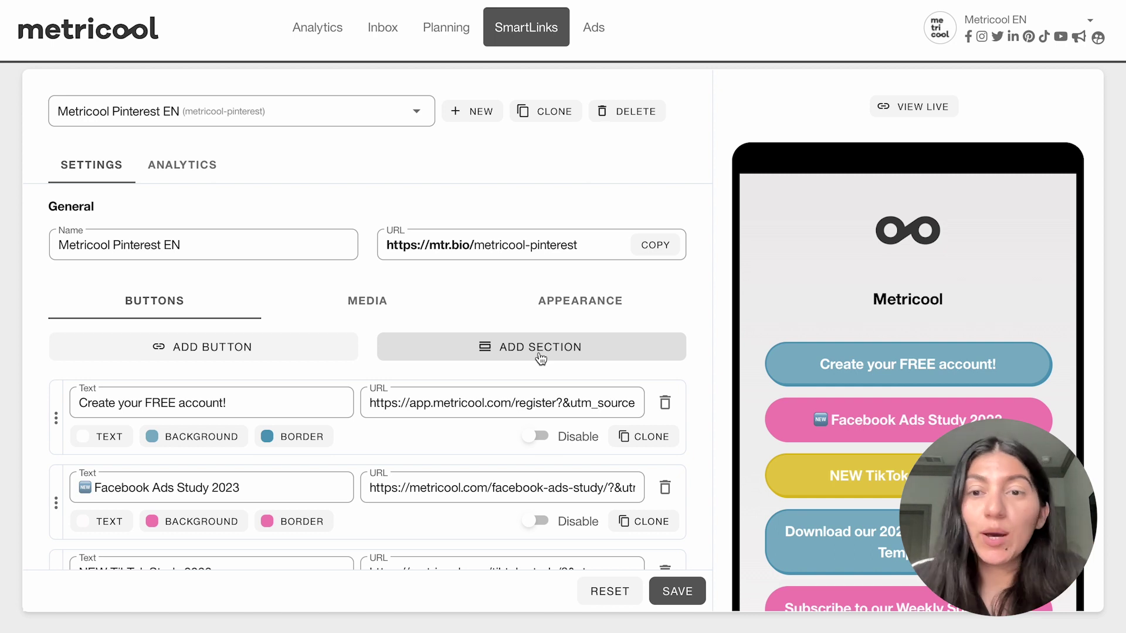
{"action": "scroll", "coordinate": [782, 588], "scroll_direction": "down", "scroll_amount": 3}
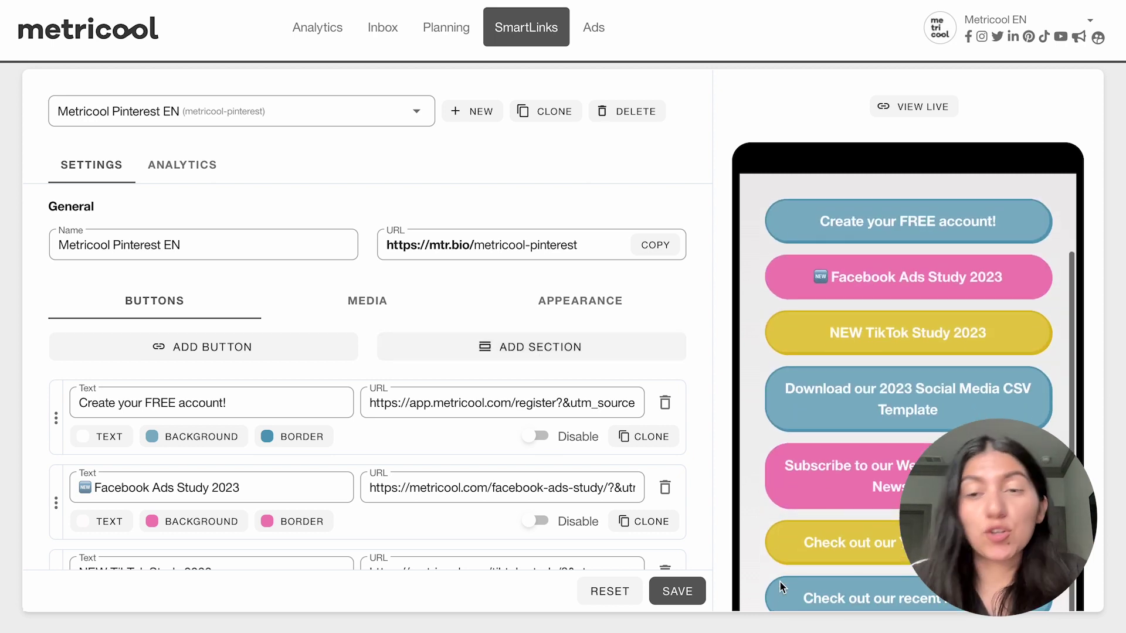
{"action": "scroll", "coordinate": [783, 588], "scroll_direction": "up", "scroll_amount": 1}
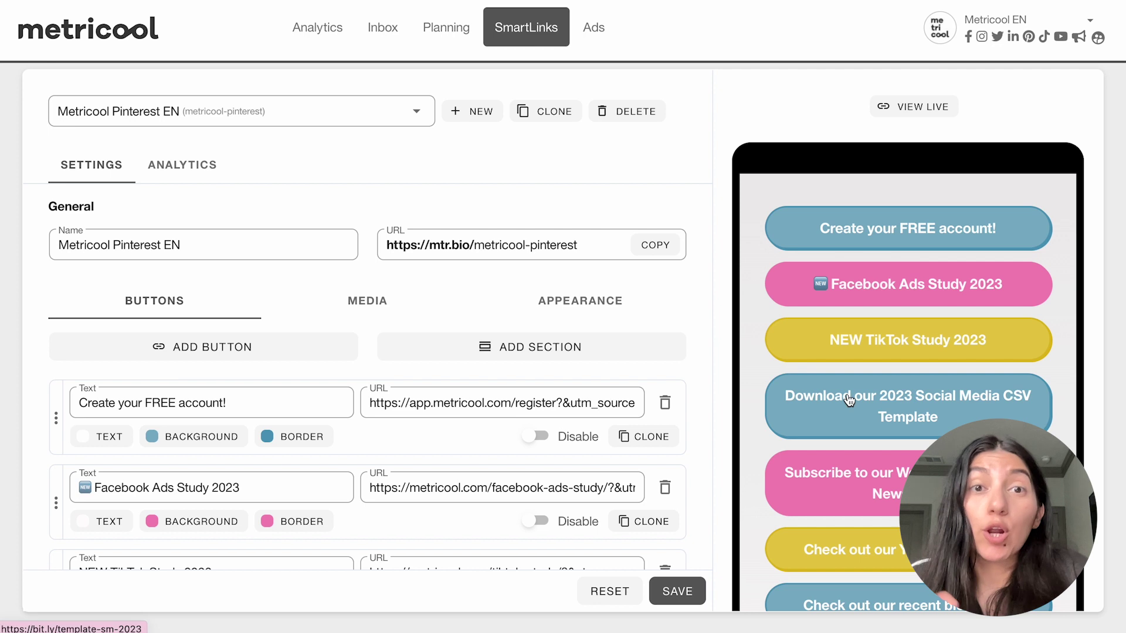
{"action": "scroll", "coordinate": [848, 401], "scroll_direction": "up", "scroll_amount": 3}
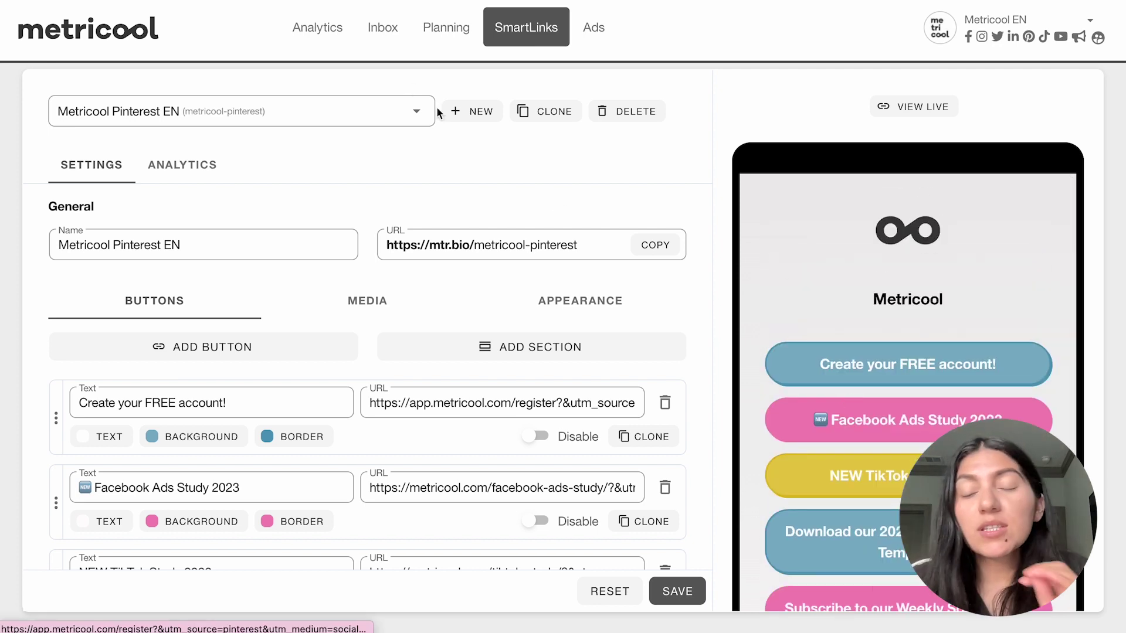